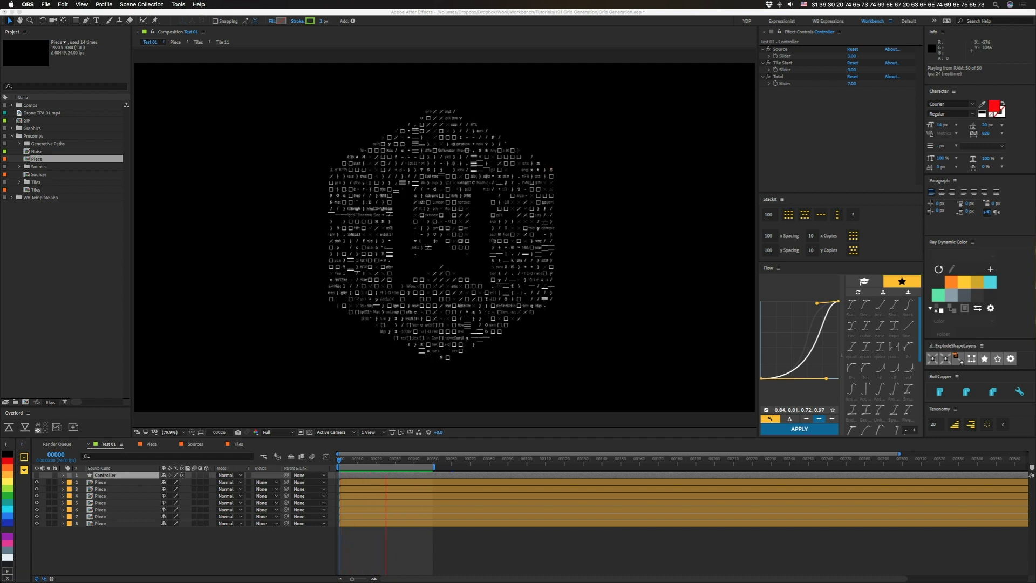
# Step: Stop the Test 01 playback and bring up the Piece composition in the timeline
pyautogui.click(285, 542)
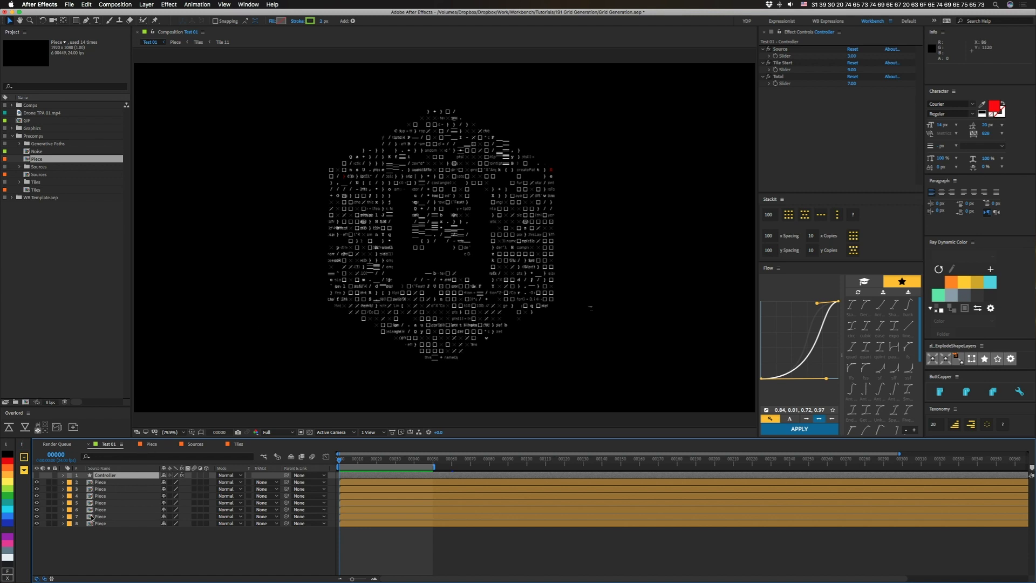
pyautogui.click(151, 444)
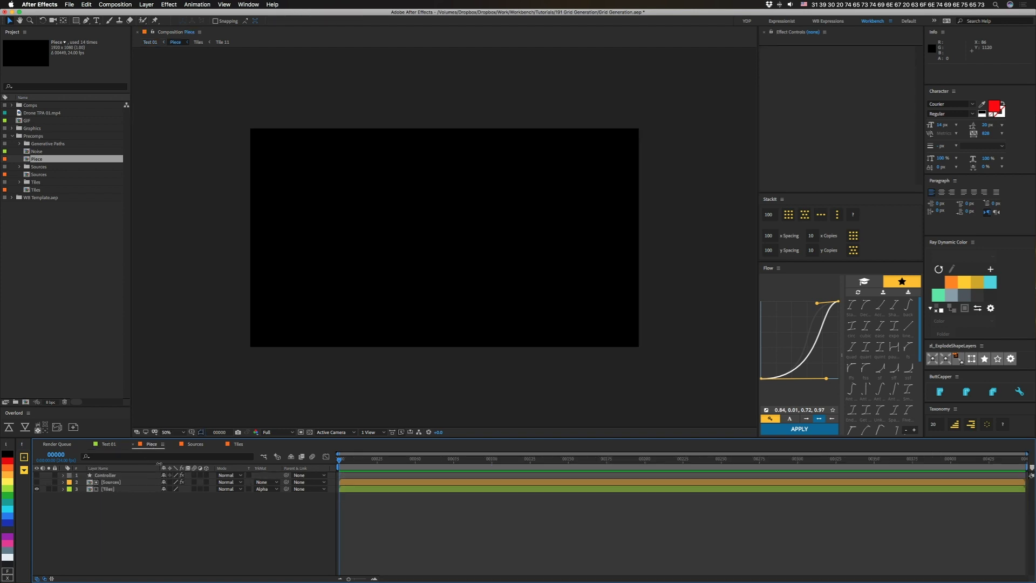
# Step: Fit the Piece comp to the viewer and nudge the Controller's Tile slider upward
pyautogui.hotkey('shift', '/')
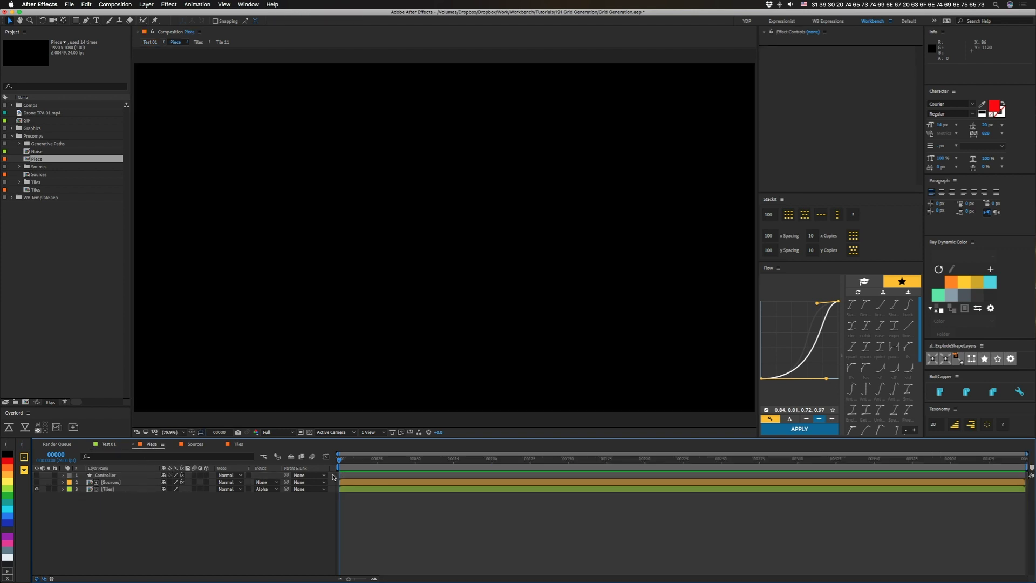
pyautogui.click(130, 475)
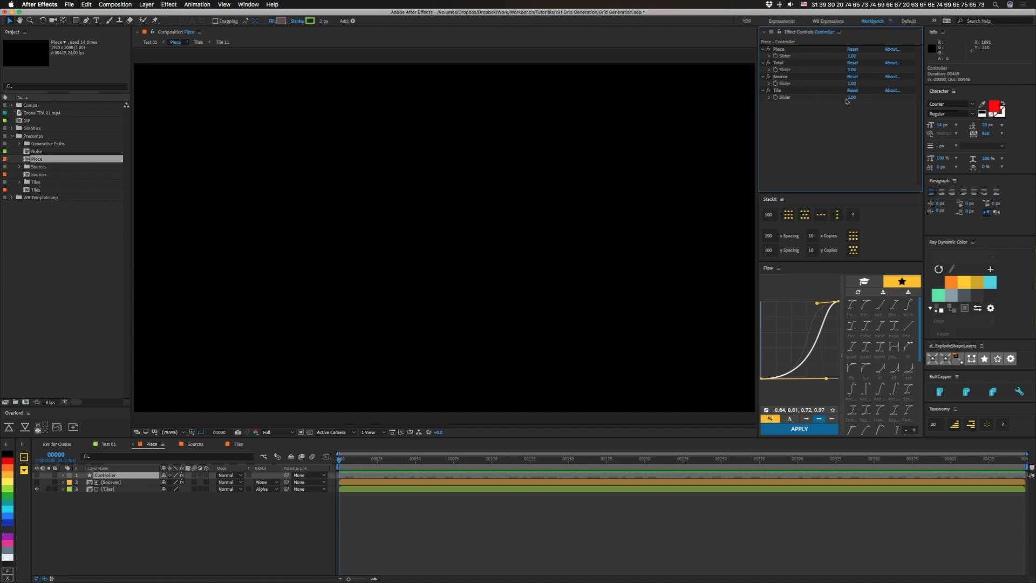
pyautogui.moveTo(850, 98); pyautogui.dragTo(851, 98)
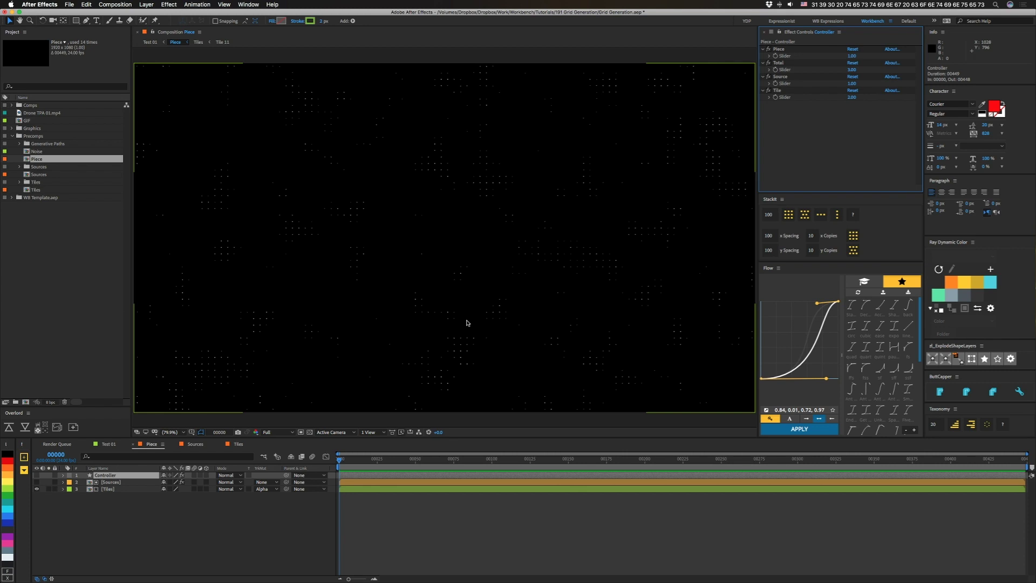
# Step: Open the Piece comp in Essential Graphics, close that panel, and widen the Project panel
pyautogui.rightClick(190, 519)
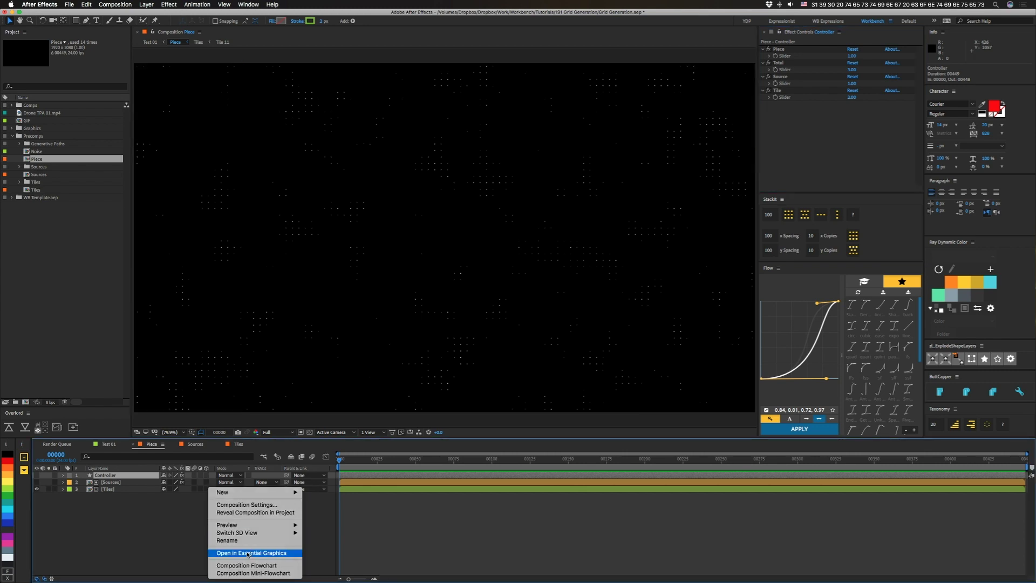
pyautogui.click(247, 553)
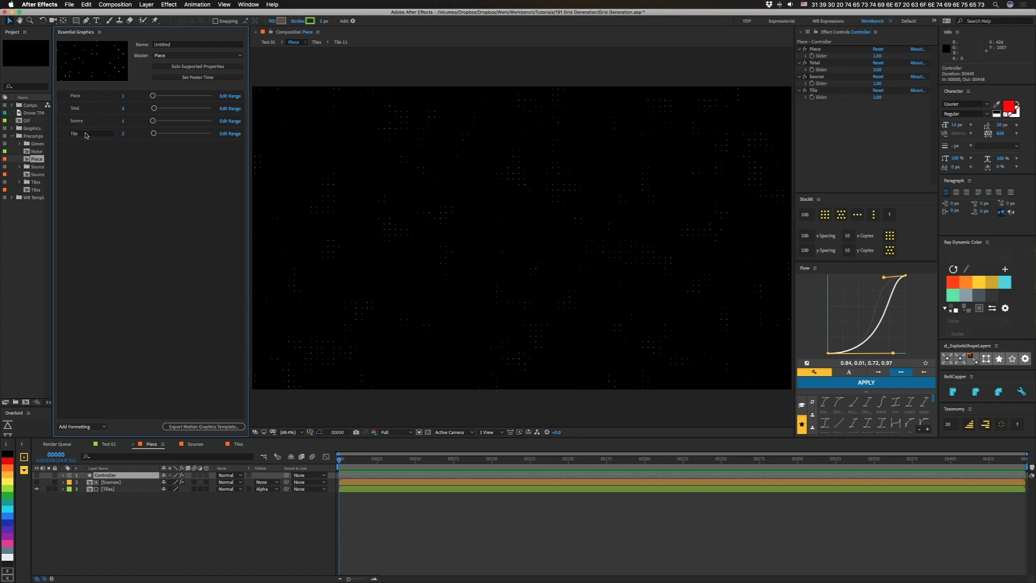
pyautogui.click(100, 32)
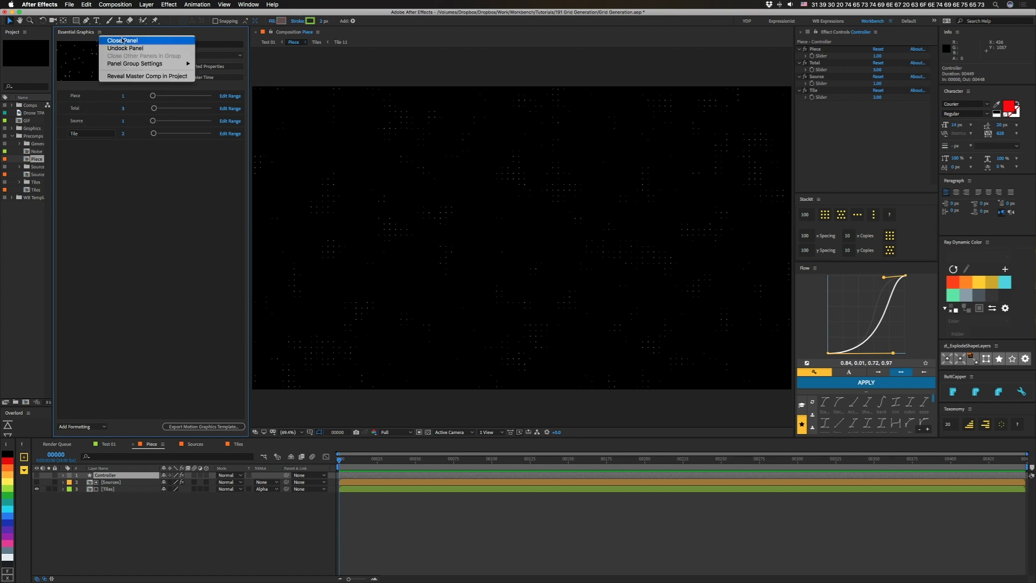
pyautogui.click(125, 48)
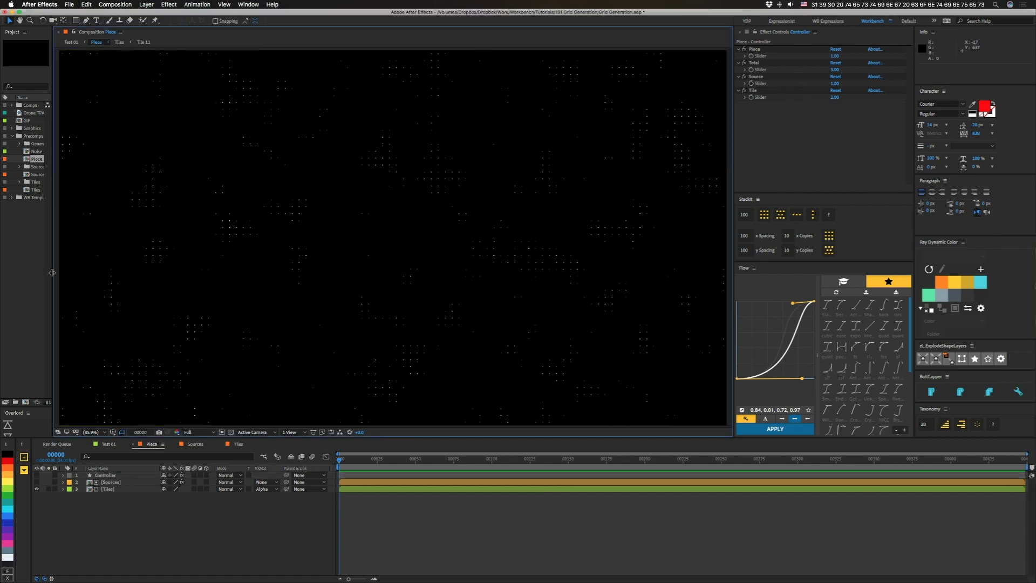
pyautogui.moveTo(54, 275); pyautogui.dragTo(140, 280)
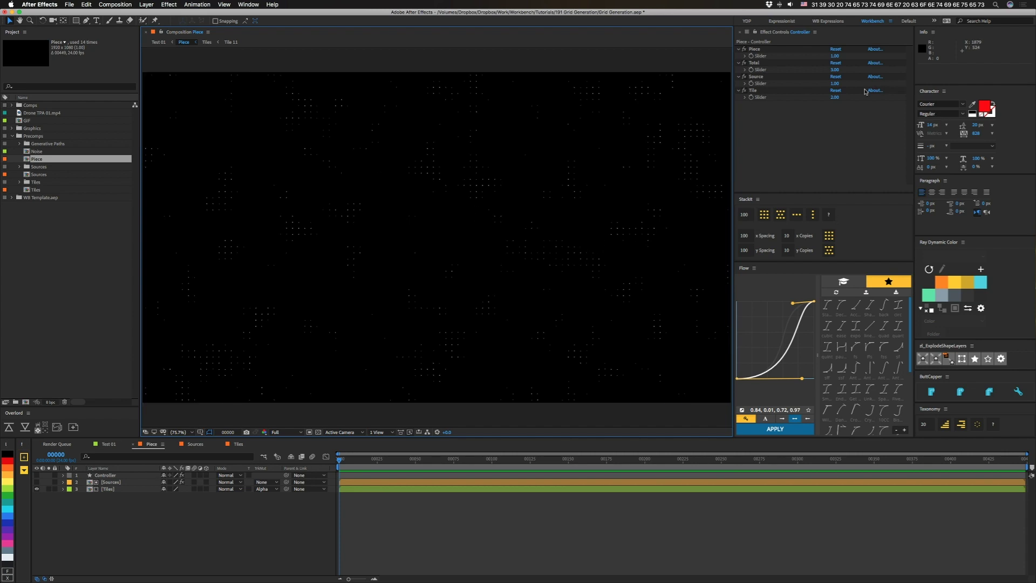
# Step: Set the Controller's Source slider to 3, Tile to 5 and Total to 1
pyautogui.click(835, 85)
pyautogui.click(834, 85)
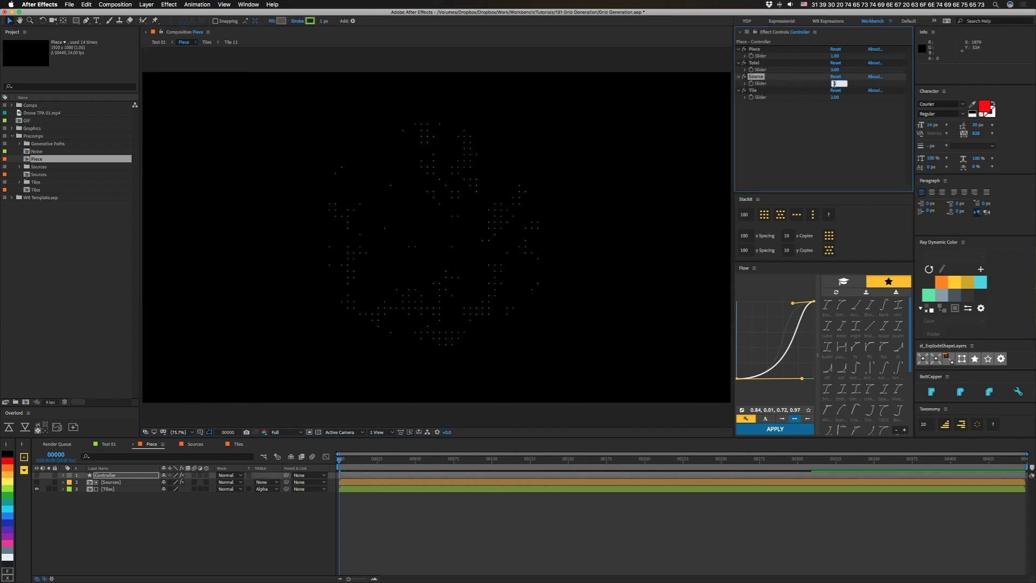
pyautogui.press('Return')
pyautogui.click(835, 98)
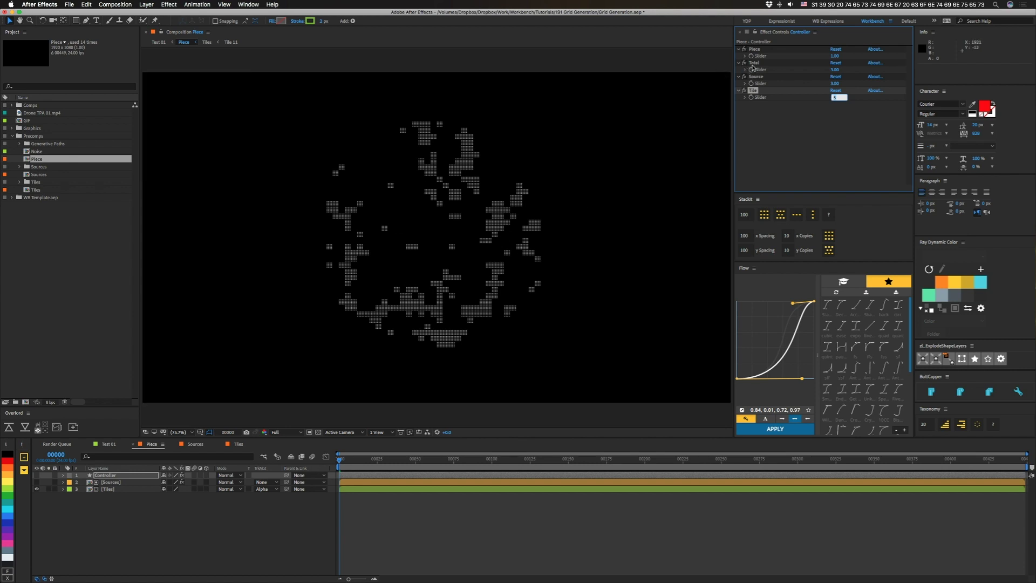
pyautogui.click(835, 70)
pyautogui.write('1')
pyautogui.press('Return')
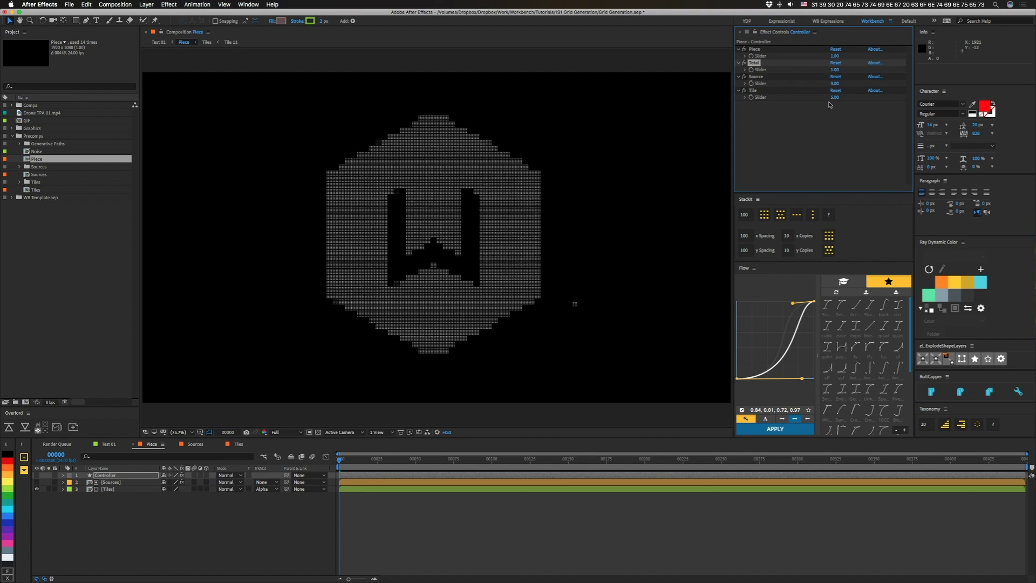
# Step: Change Tile to 4 and Total to 10, then select the Sources layer
pyautogui.click(835, 98)
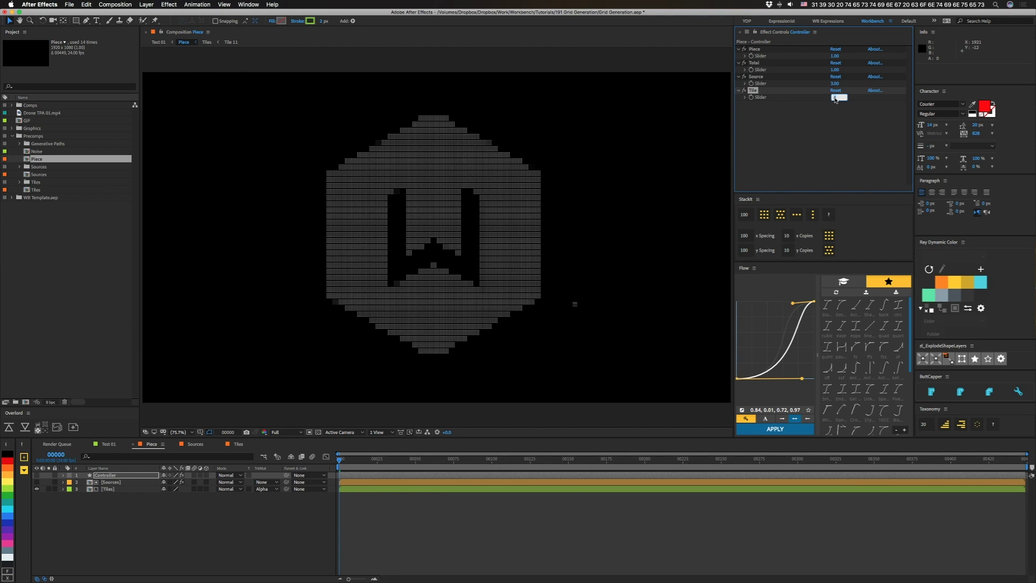
pyautogui.click(835, 69)
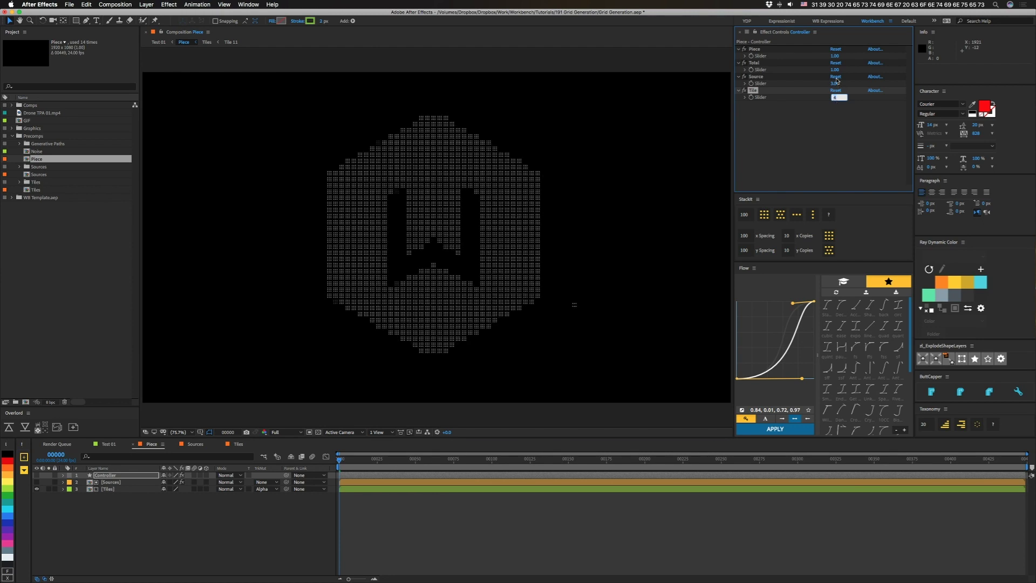
pyautogui.write('10')
pyautogui.press('Return')
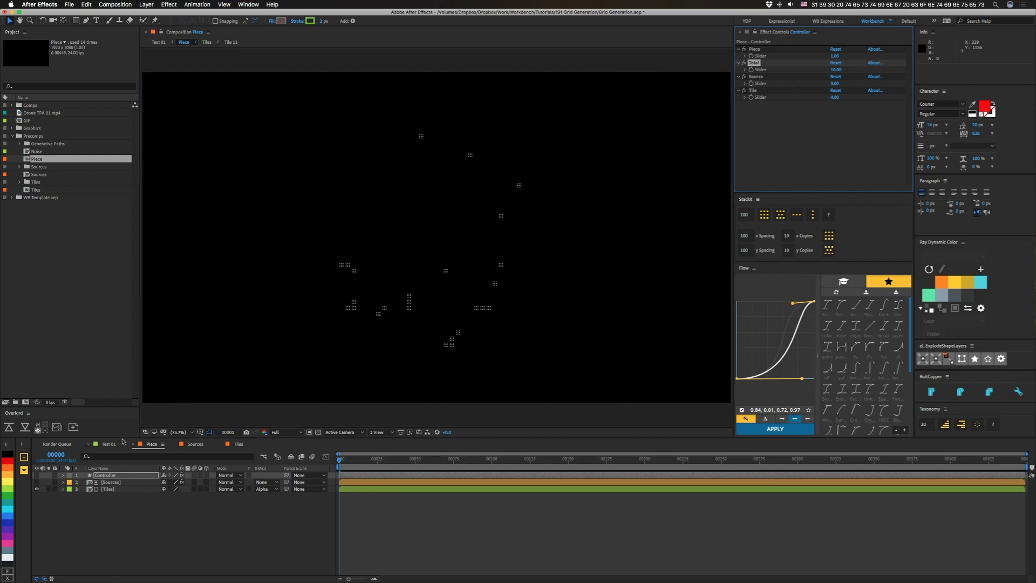
pyautogui.click(110, 481)
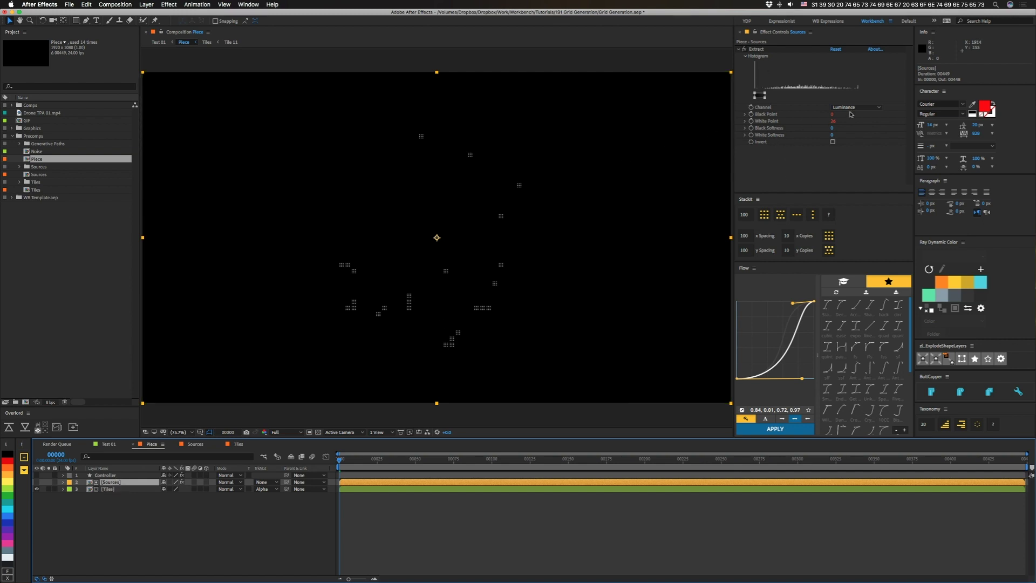
# Step: Reveal the Sources layer's expressions with EE and switch to the WB Expressions workspace
pyautogui.press('e')
pyautogui.press('e')
pyautogui.click(421, 501)
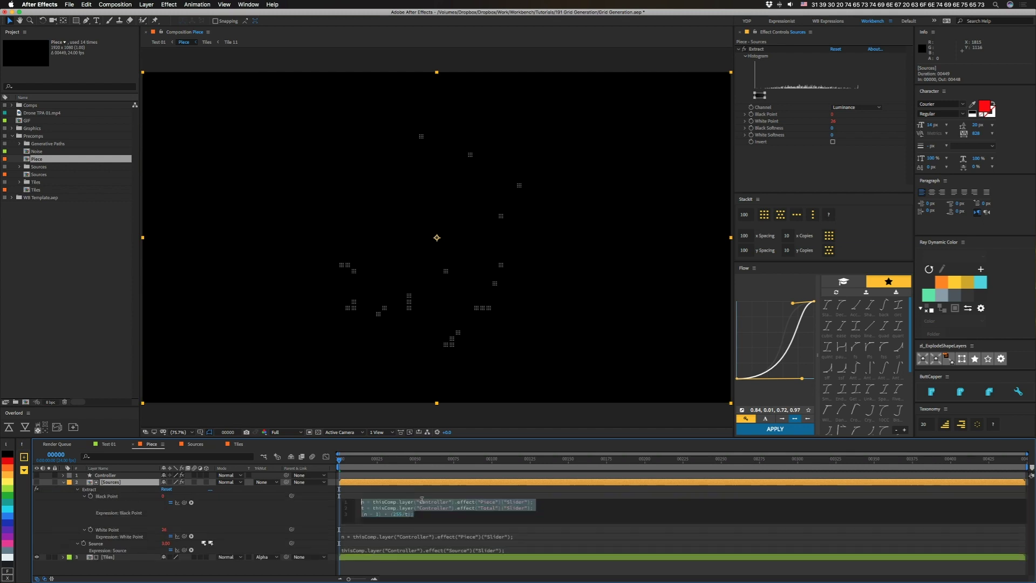
pyautogui.click(305, 513)
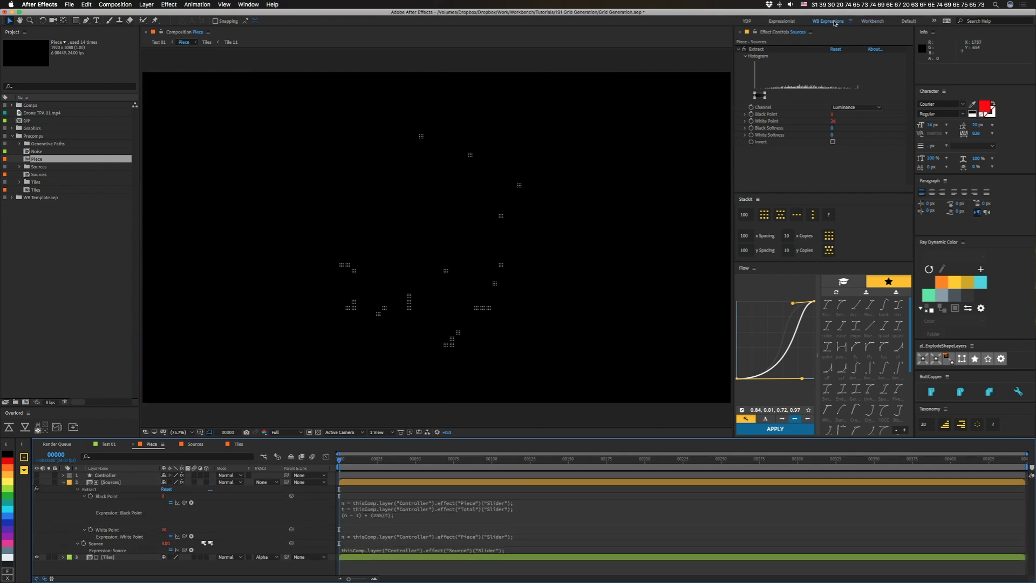
pyautogui.click(834, 22)
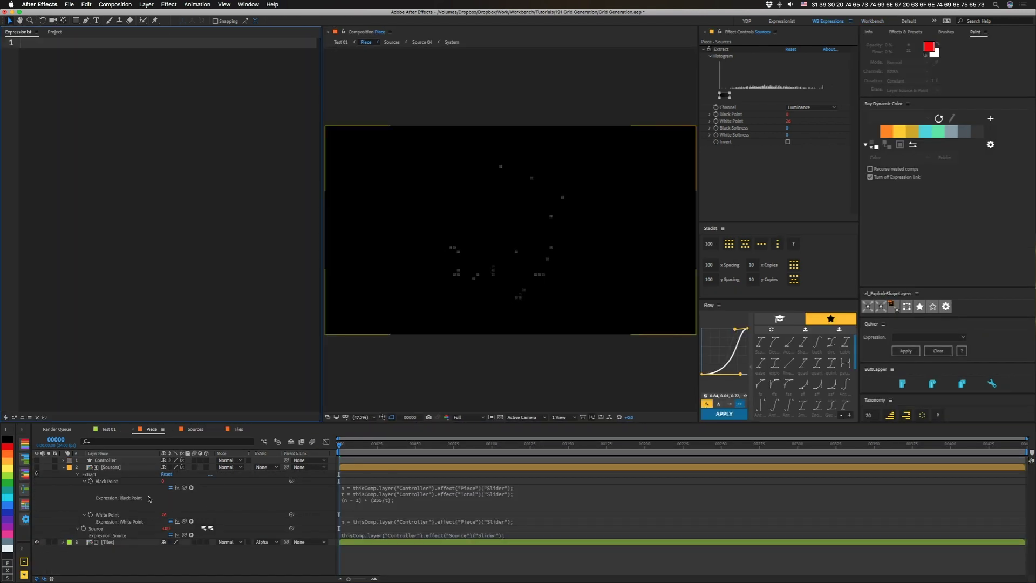
# Step: Load the Black Point and White Point expressions into Expressionist, then select the Controller layer
pyautogui.click(105, 480)
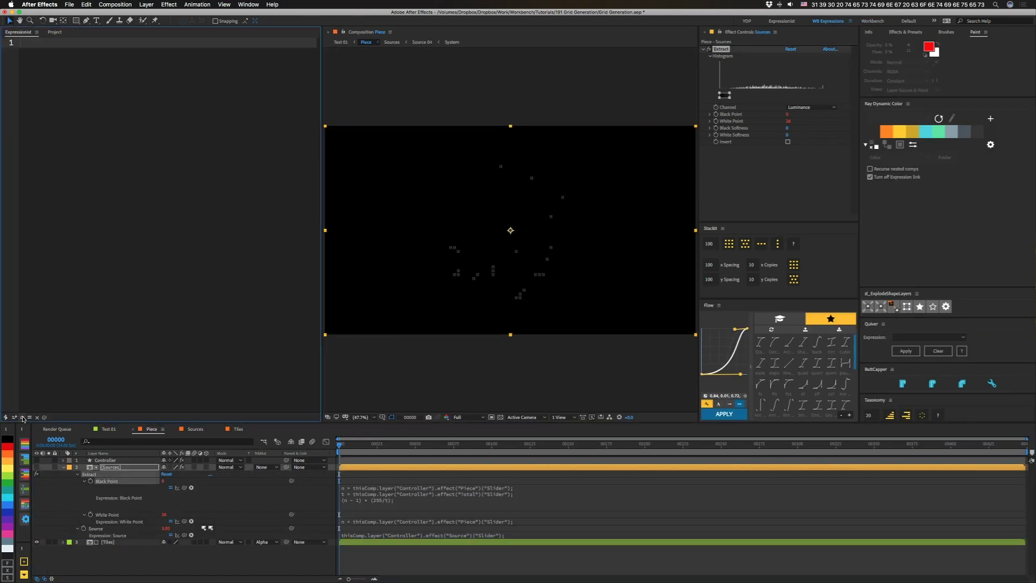
pyautogui.click(30, 418)
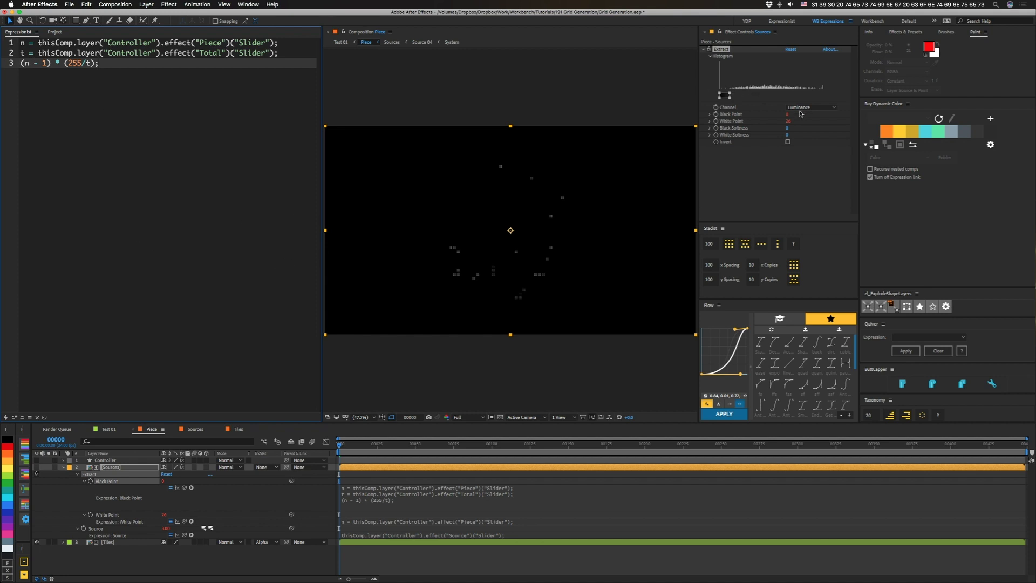
pyautogui.click(120, 517)
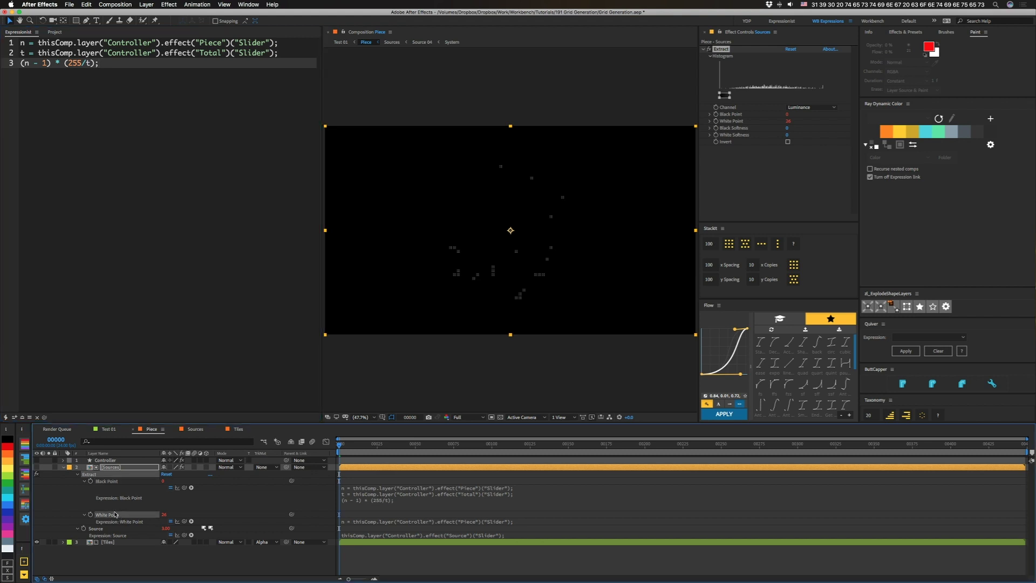
pyautogui.click(22, 417)
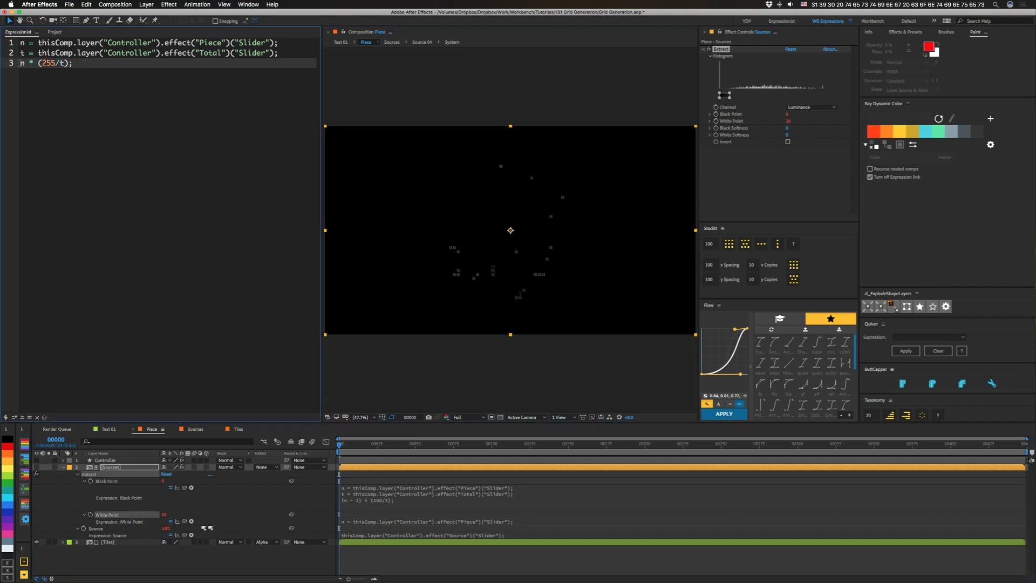
pyautogui.click(113, 72)
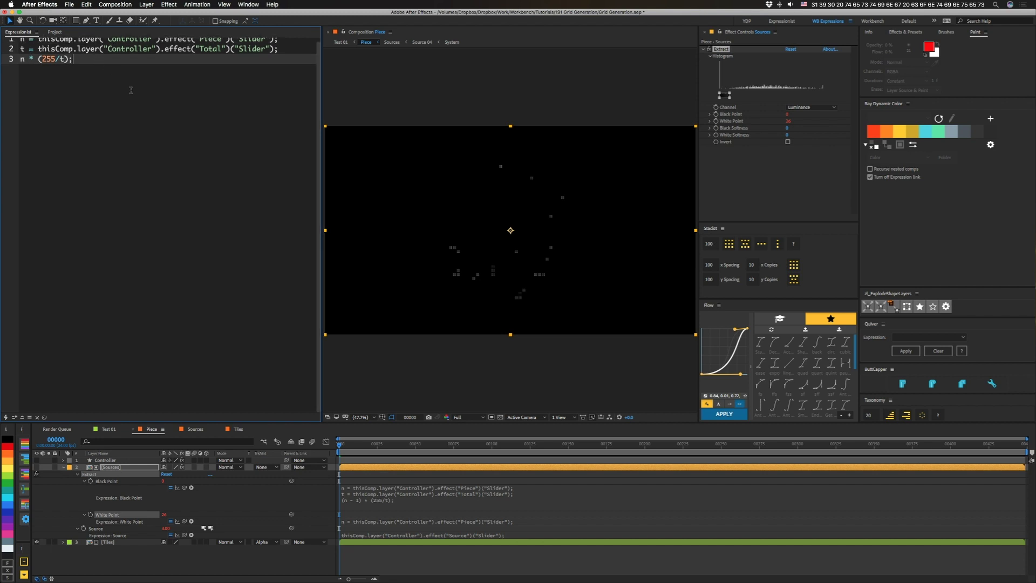
pyautogui.click(100, 530)
pyautogui.click(105, 460)
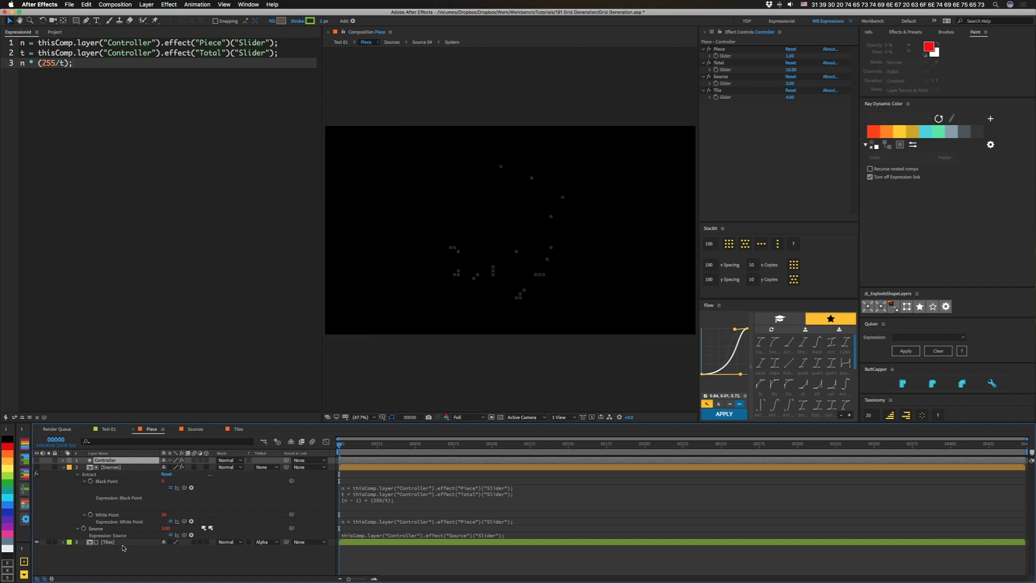
# Step: Collapse the Sources layer's properties, reveal the Tiles layer's Tile expression, and open the Sources comp
pyautogui.click(63, 467)
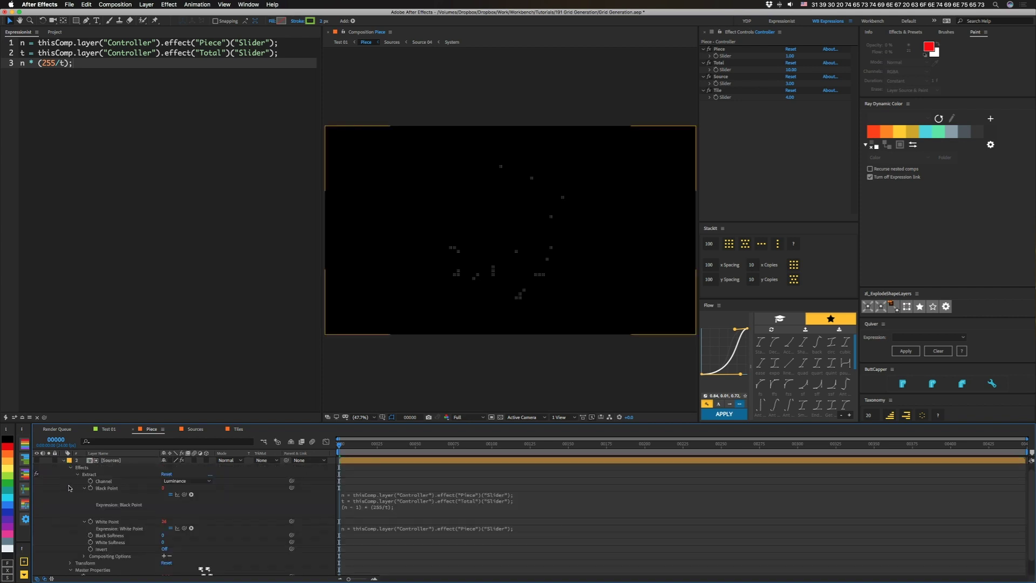
pyautogui.click(64, 467)
pyautogui.click(71, 468)
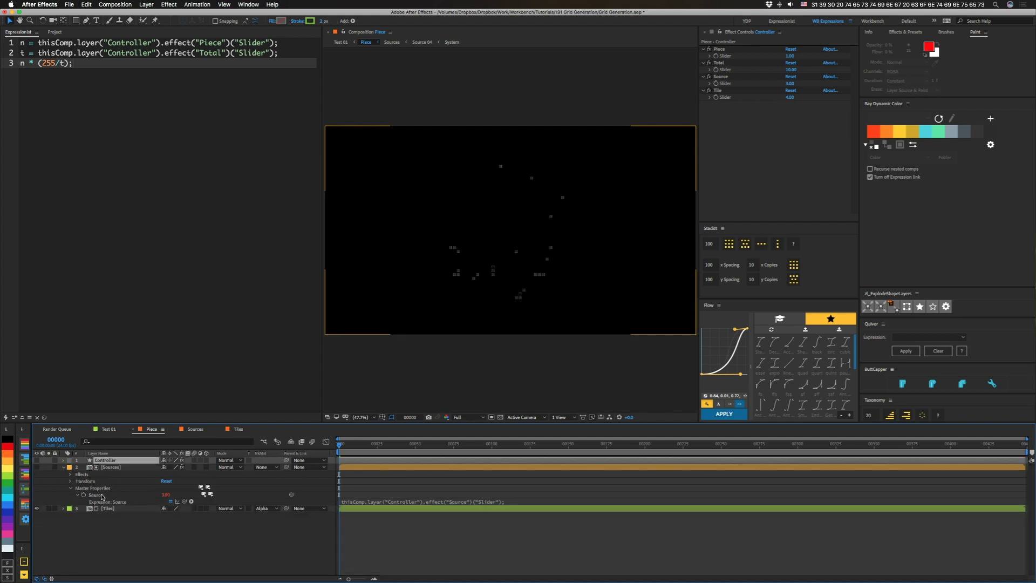
pyautogui.click(62, 508)
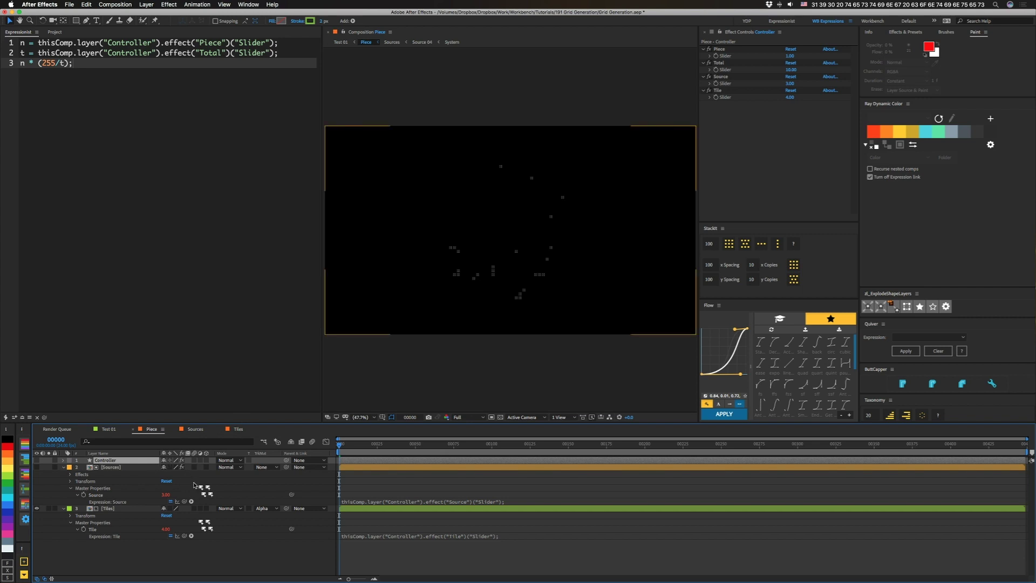
pyautogui.click(196, 430)
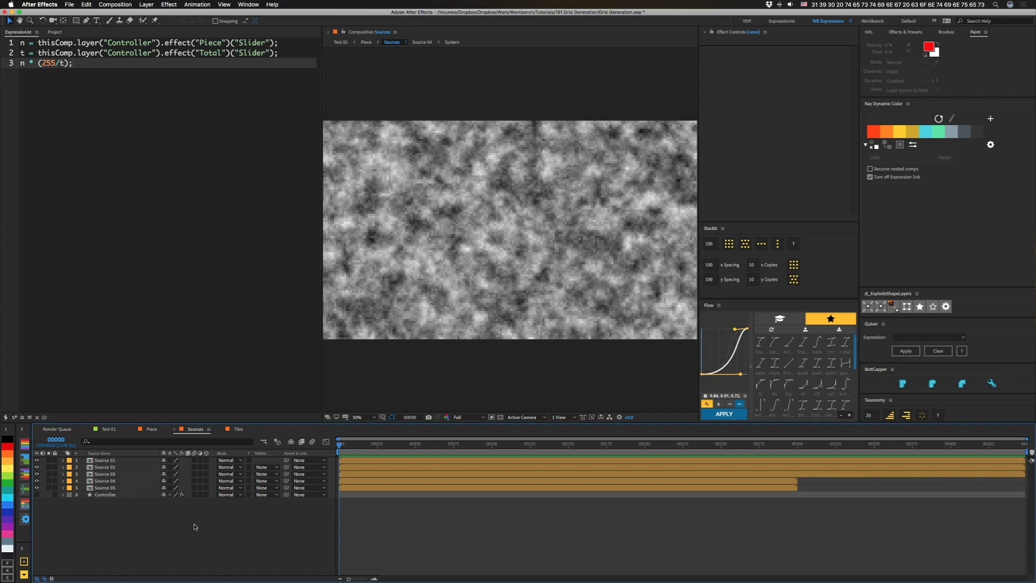
# Step: Load Source 01's Opacity expression into the Expressionist code editor
pyautogui.click(100, 495)
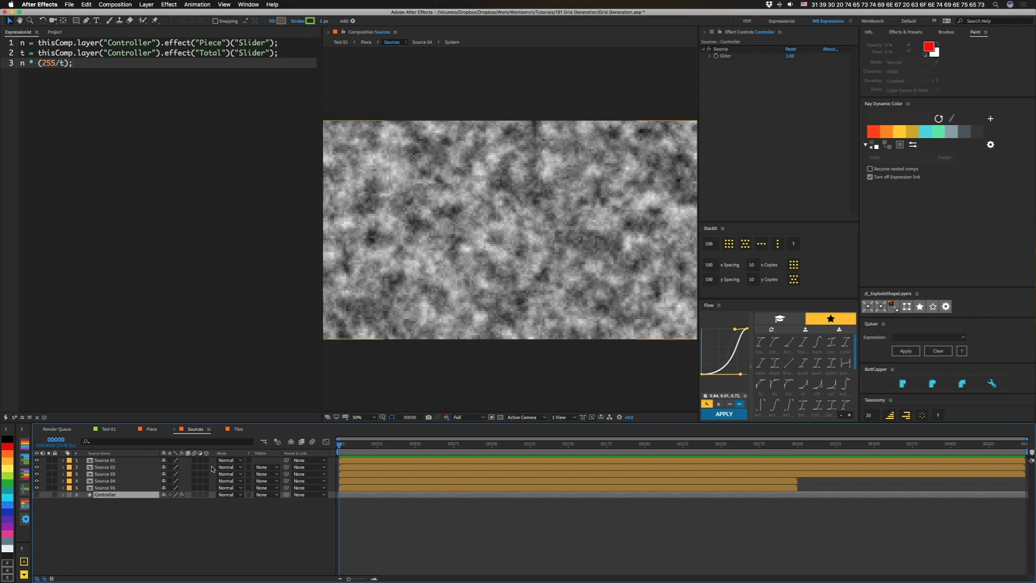
pyautogui.click(142, 461)
pyautogui.press('t')
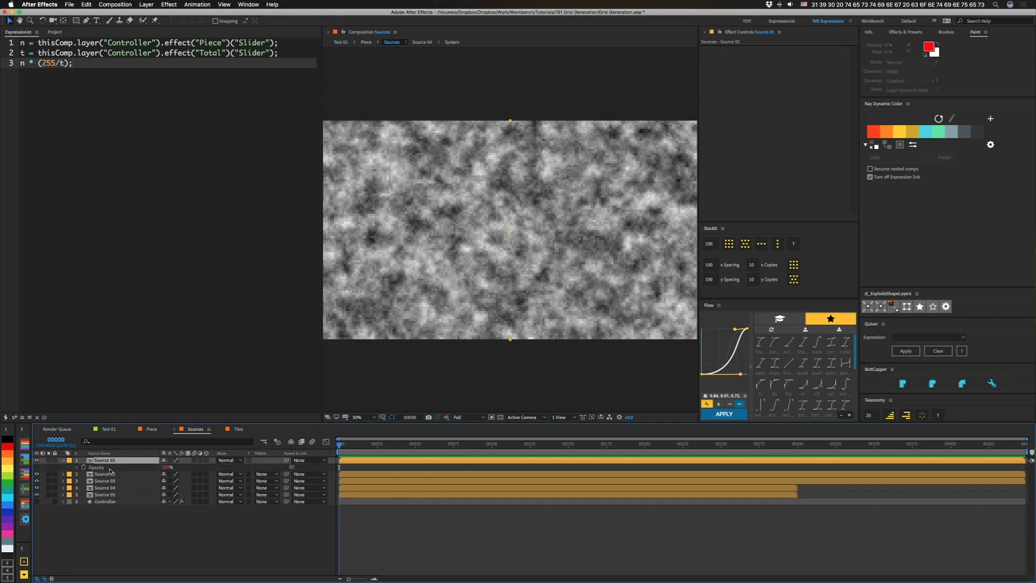
pyautogui.click(98, 467)
pyautogui.click(23, 418)
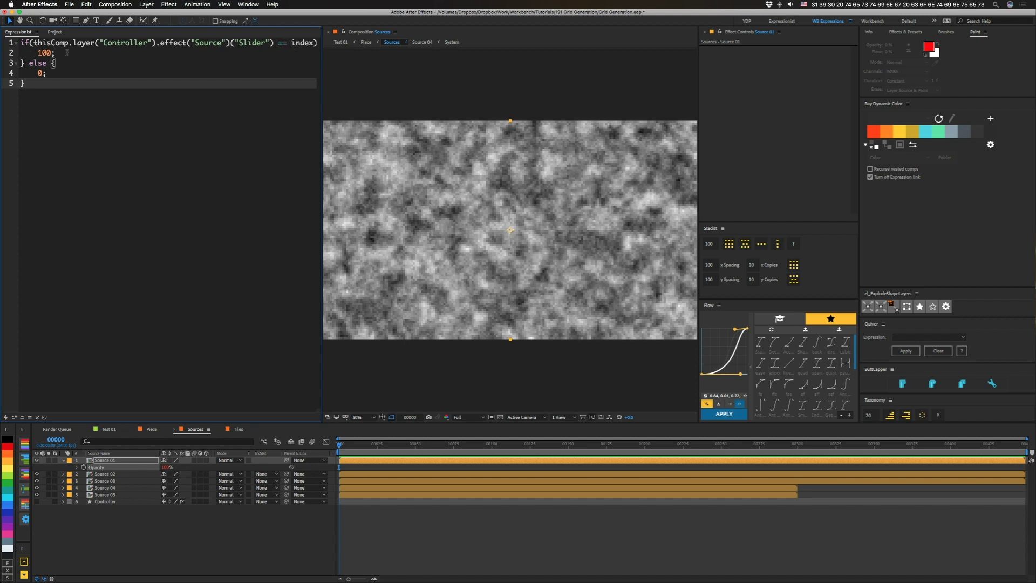
# Step: Copy only the Opacity expression, then open and close the Sources comp in Essential Graphics
pyautogui.rightClick(96, 468)
pyautogui.click(132, 529)
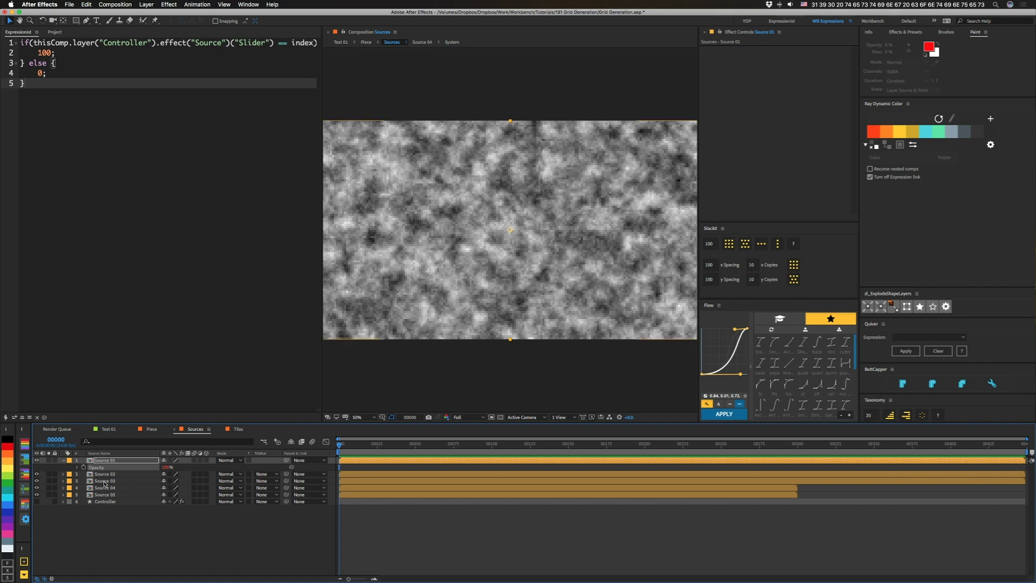
pyautogui.rightClick(116, 529)
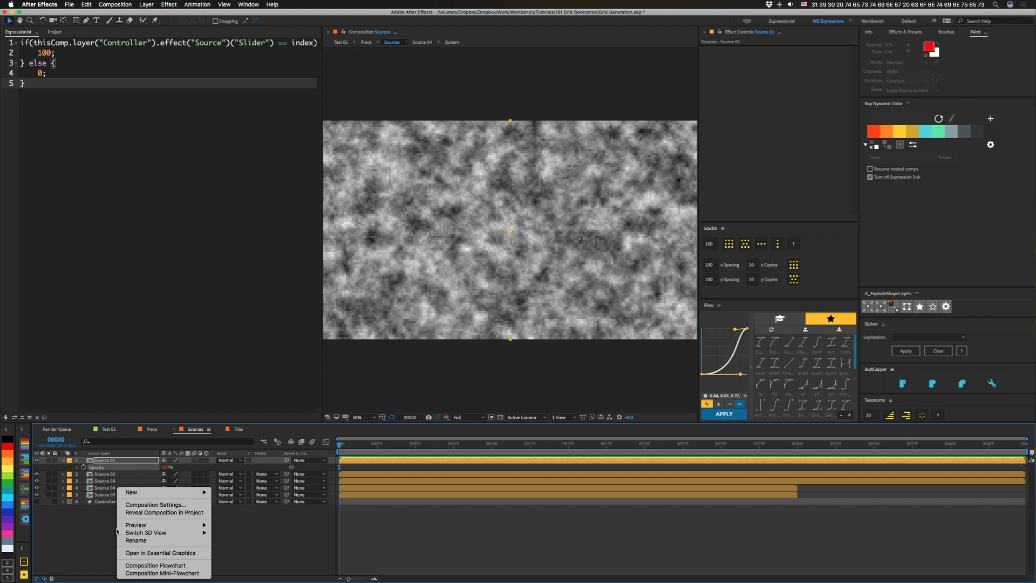
pyautogui.click(150, 553)
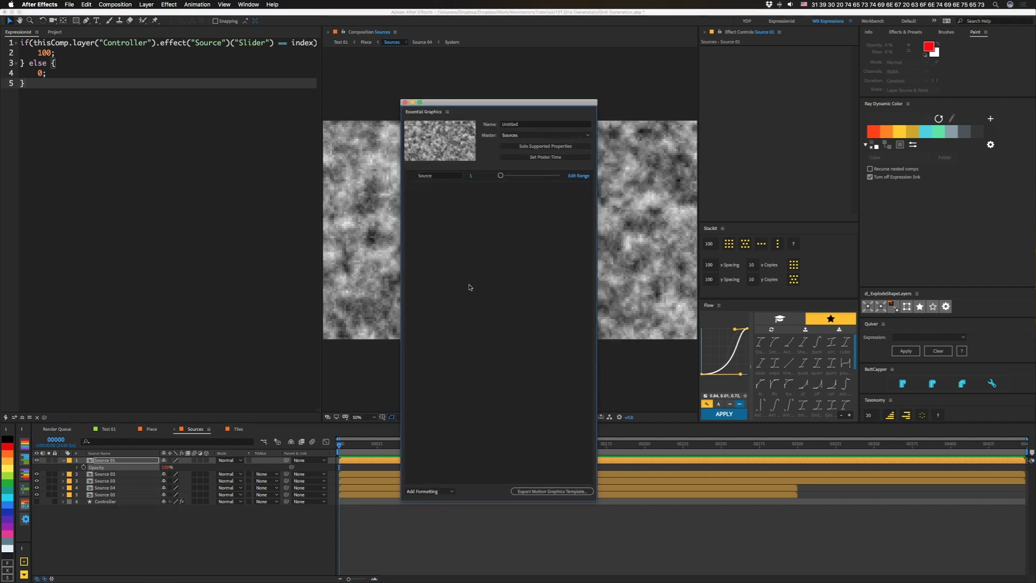
pyautogui.click(406, 103)
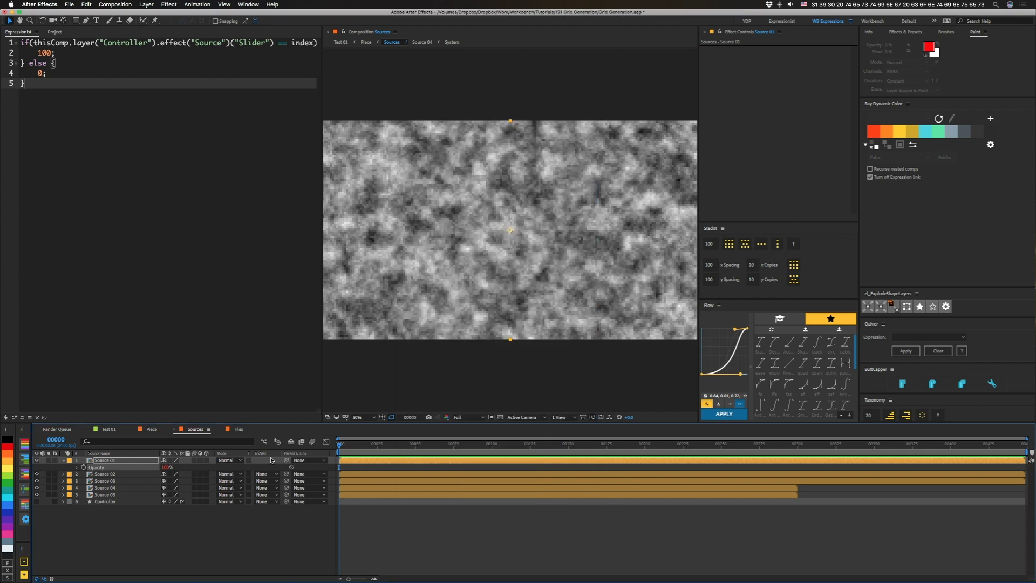
# Step: Inspect the Tile 01 and Tile 02 precomps at frame 22, then return to the Tiles comp
pyautogui.click(238, 430)
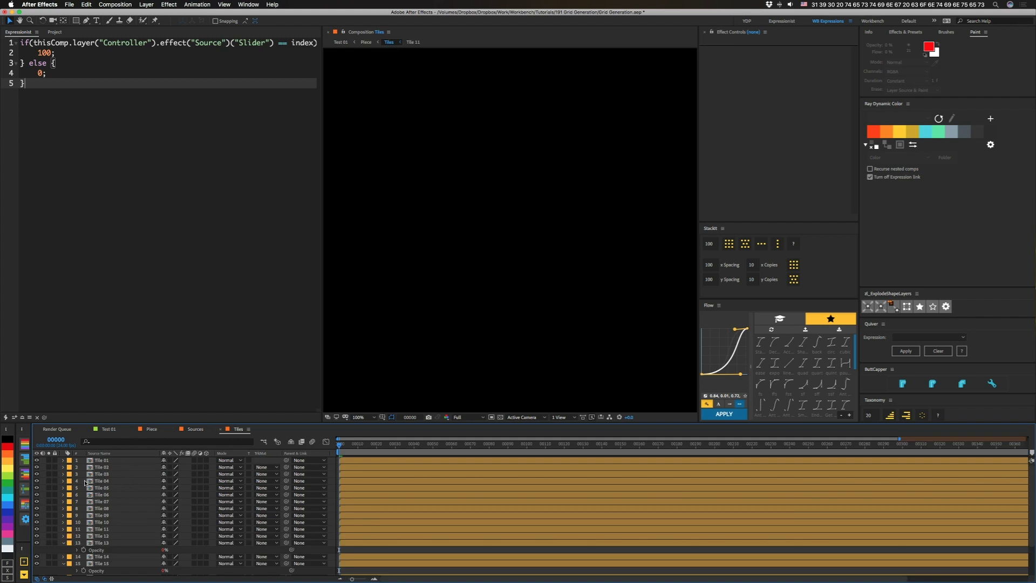
pyautogui.doubleClick(100, 460)
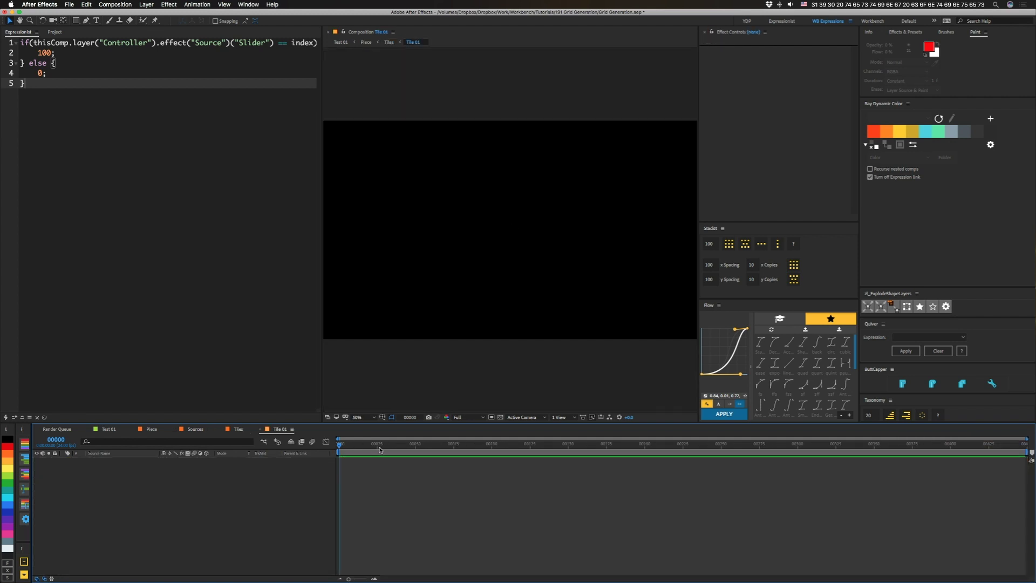
pyautogui.click(261, 429)
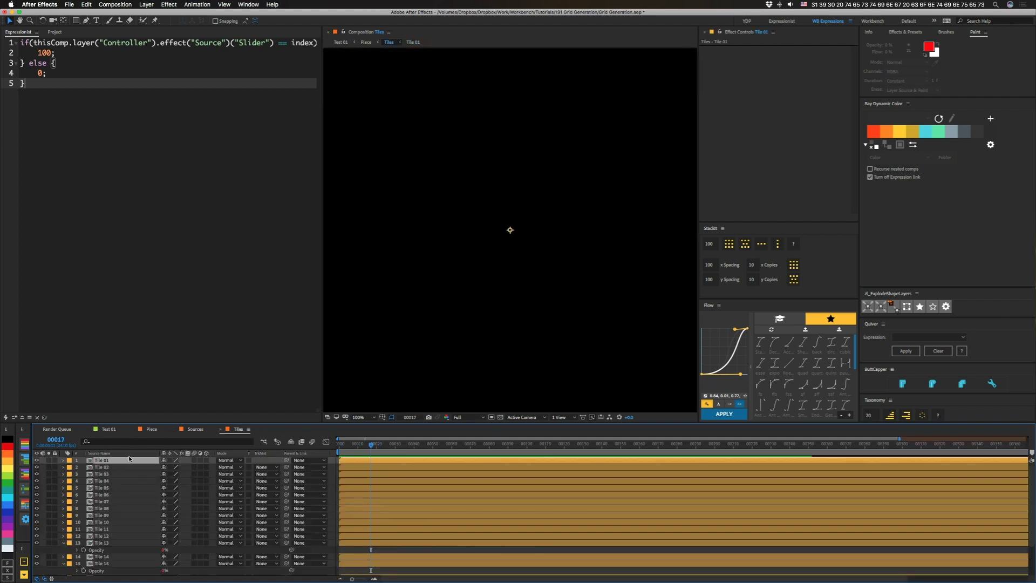
pyautogui.doubleClick(105, 467)
pyautogui.click(372, 444)
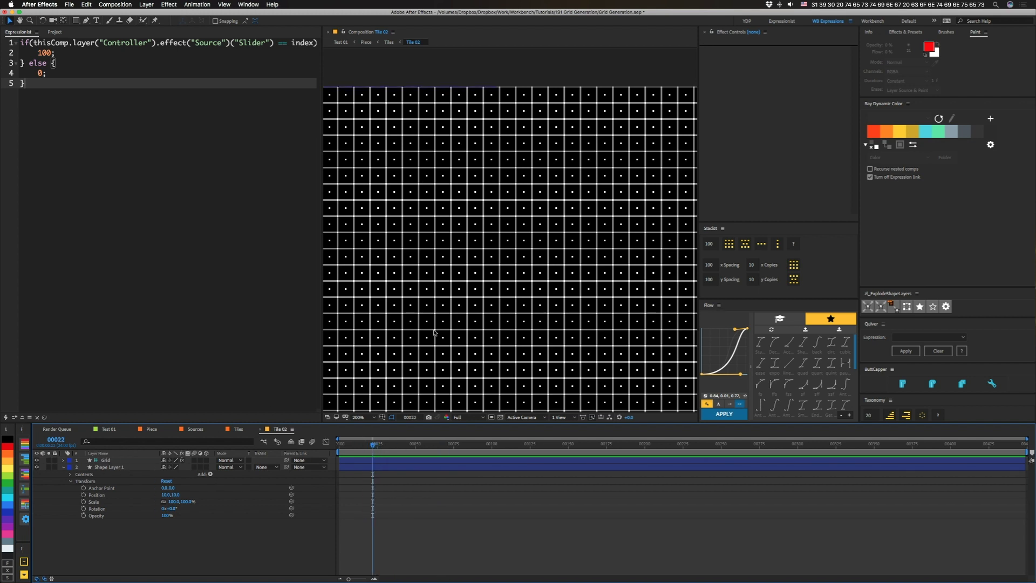
pyautogui.click(238, 429)
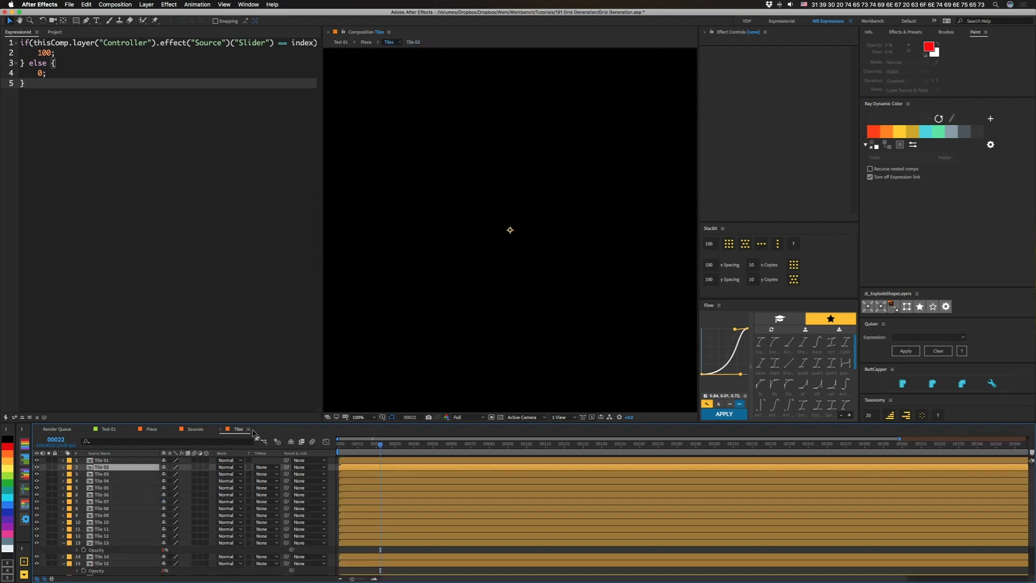
pyautogui.scroll(-2, 119, 537)
# Step: Try the Controller's Tile slider at 3, 4, 6 and 7
pyautogui.click(119, 550)
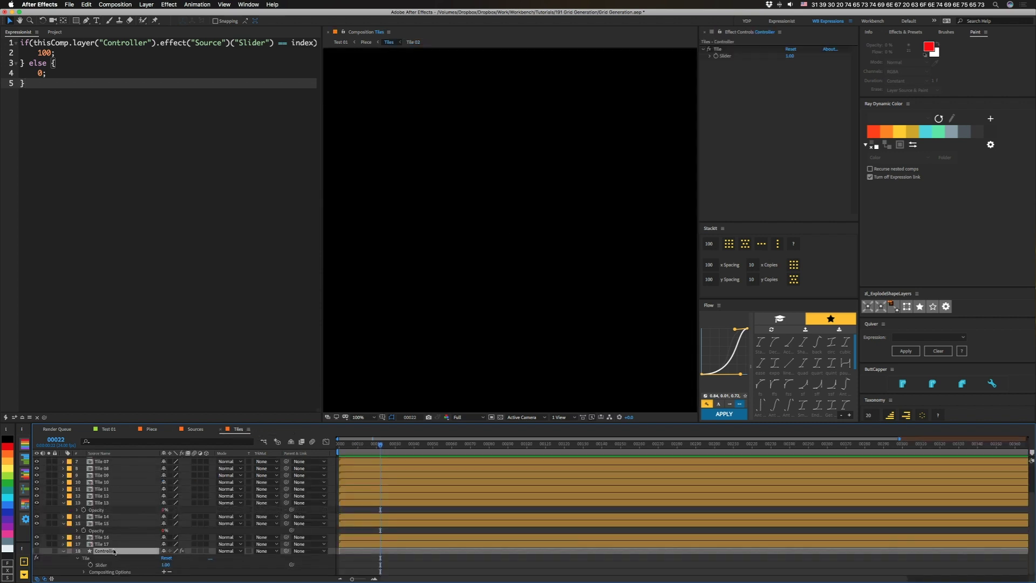
pyautogui.click(789, 56)
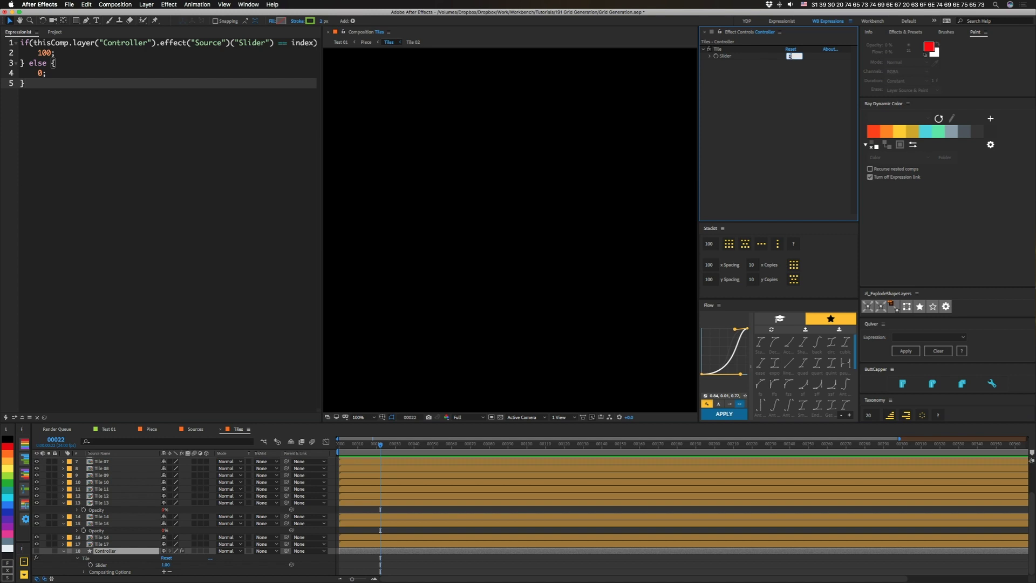
pyautogui.write('3')
pyautogui.press('Return')
pyautogui.write('4')
pyautogui.press('Return')
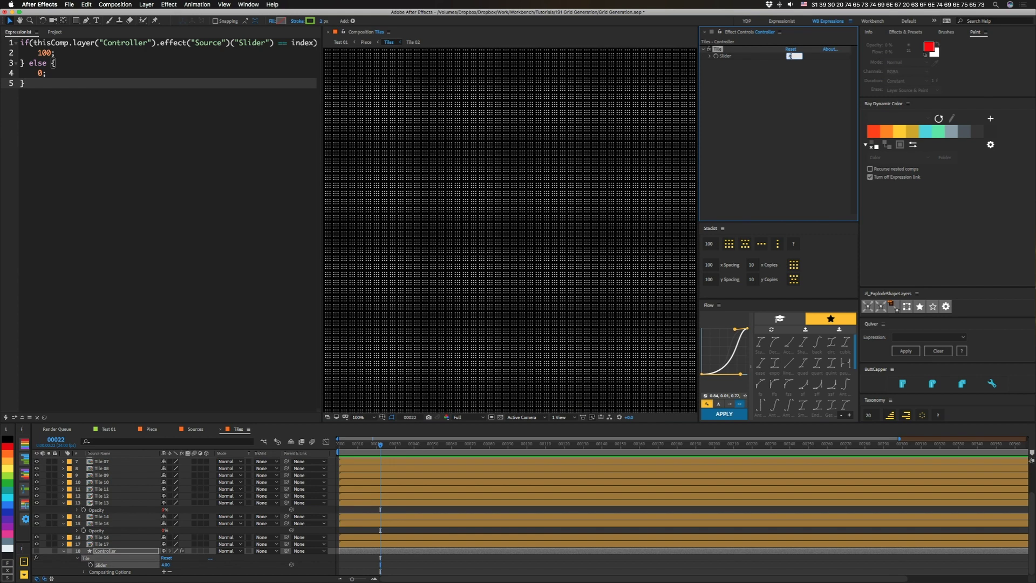
pyautogui.write('6')
pyautogui.press('Return')
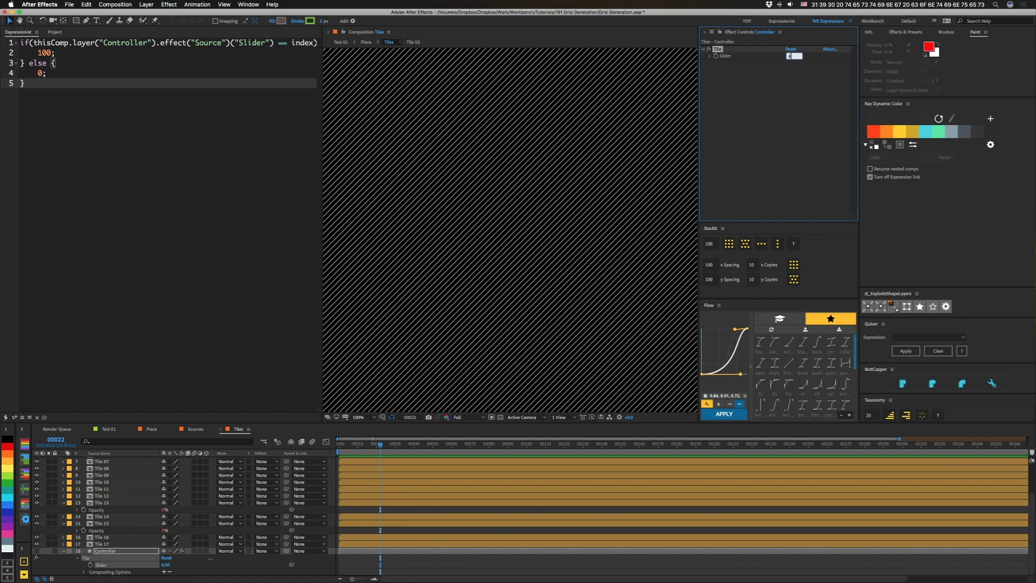
pyautogui.write('7')
pyautogui.press('Return')
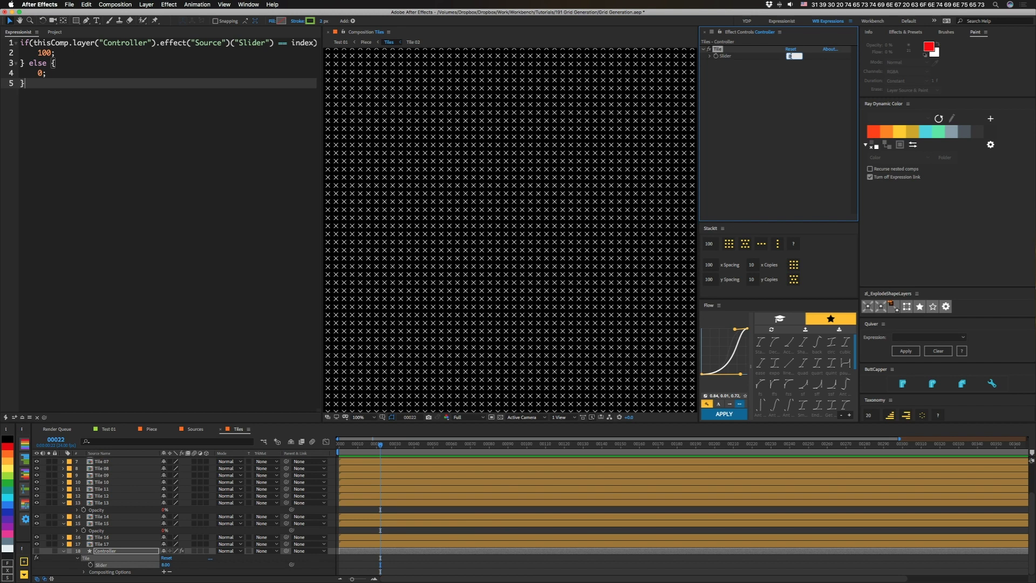
# Step: Raise Tile through 12, 13, 14 and 16 to a final 17, then show the Project panel
pyautogui.write('12')
pyautogui.press('Return')
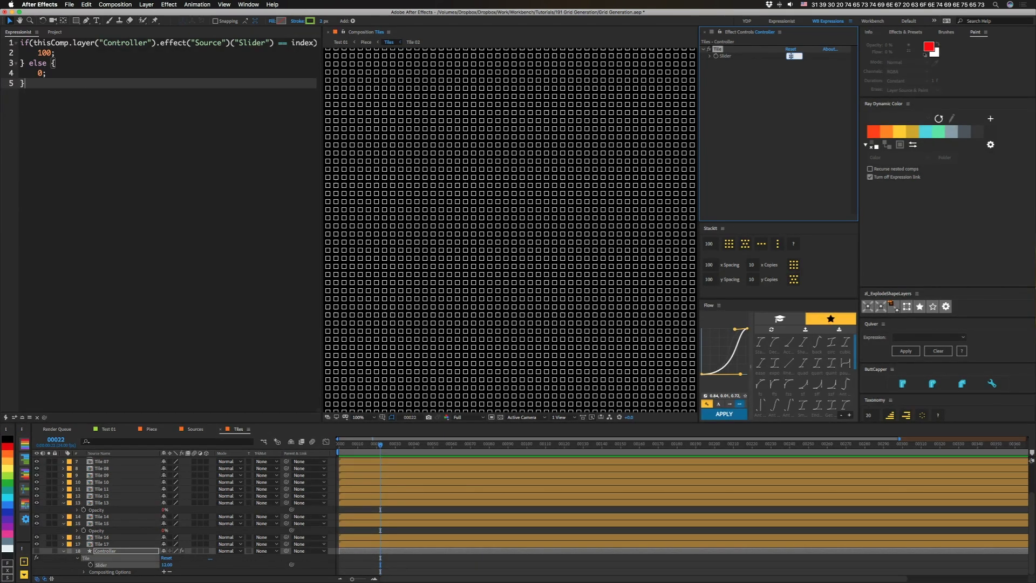
pyautogui.write('13')
pyautogui.press('Return')
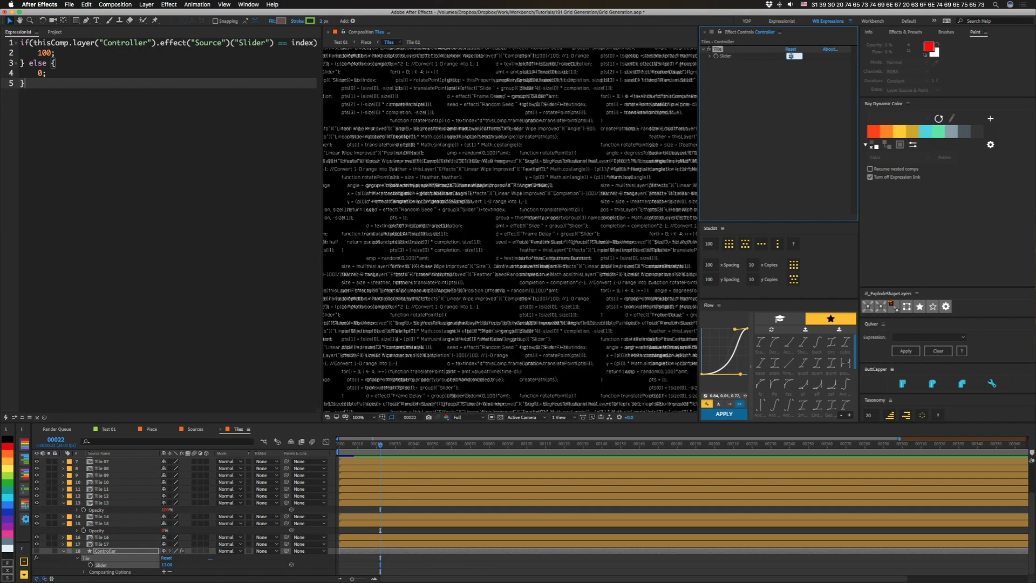
pyautogui.write('14')
pyautogui.press('Return')
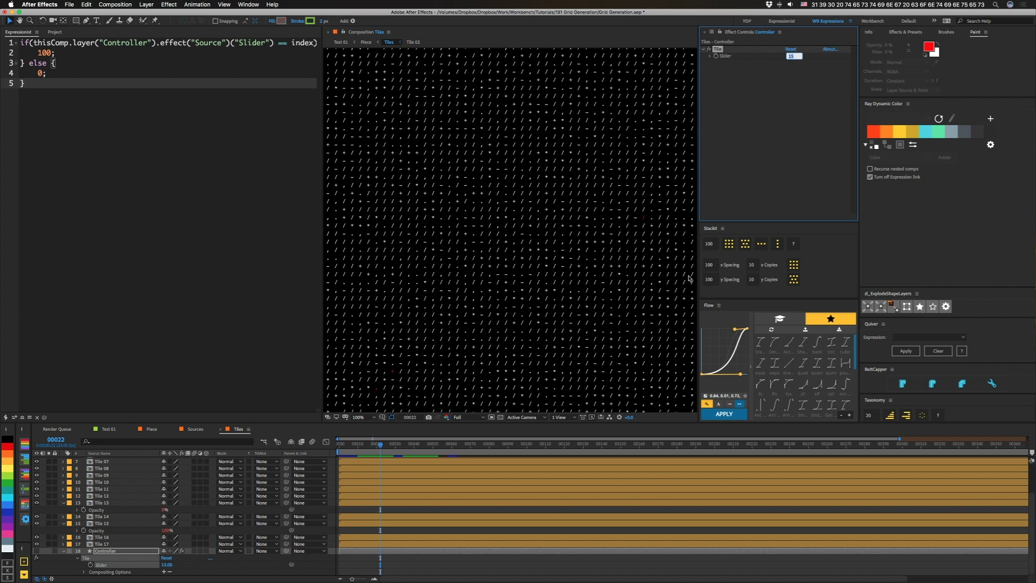
pyautogui.press('Up')
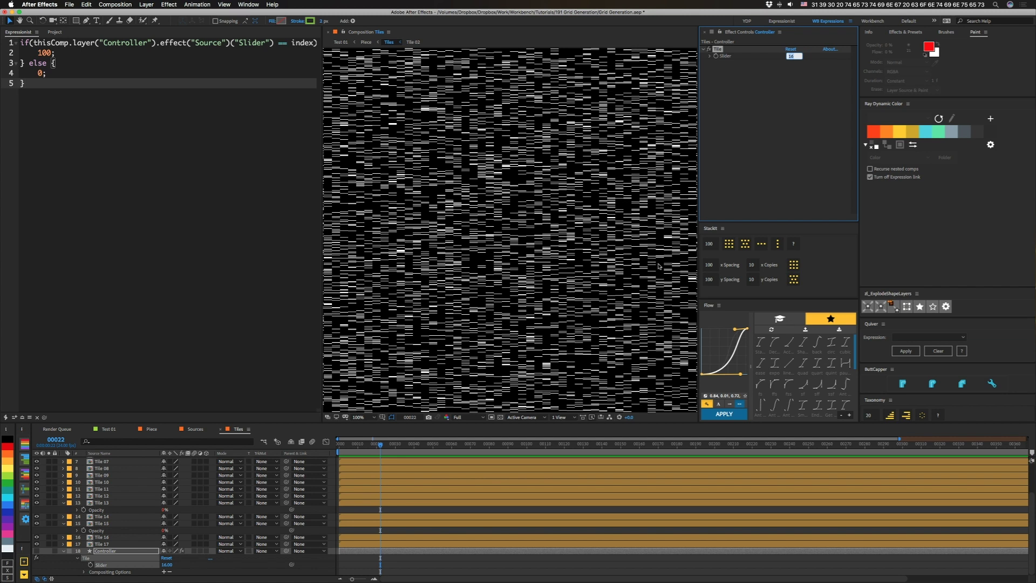
pyautogui.press('Up')
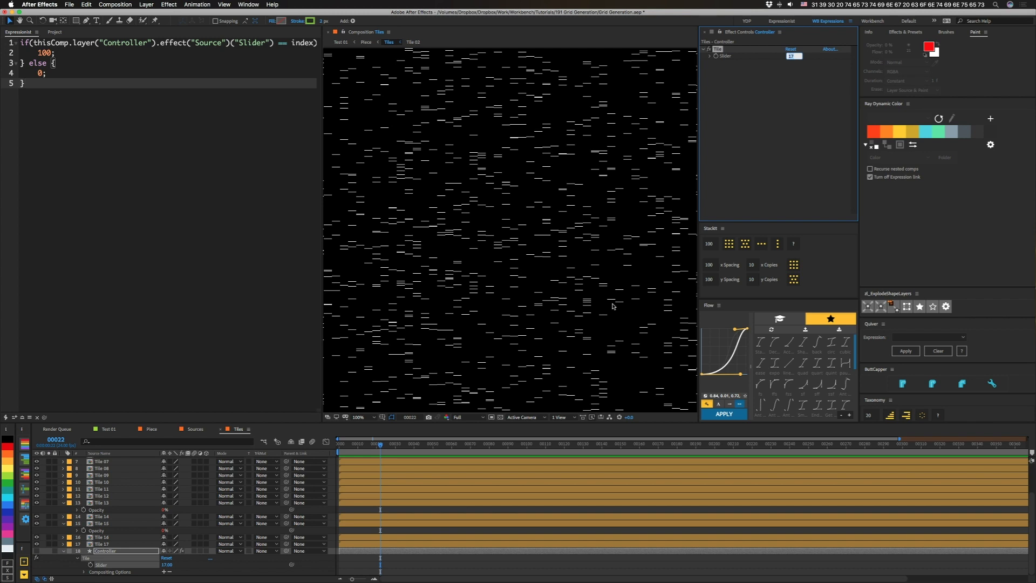
pyautogui.press('Return')
pyautogui.click(56, 32)
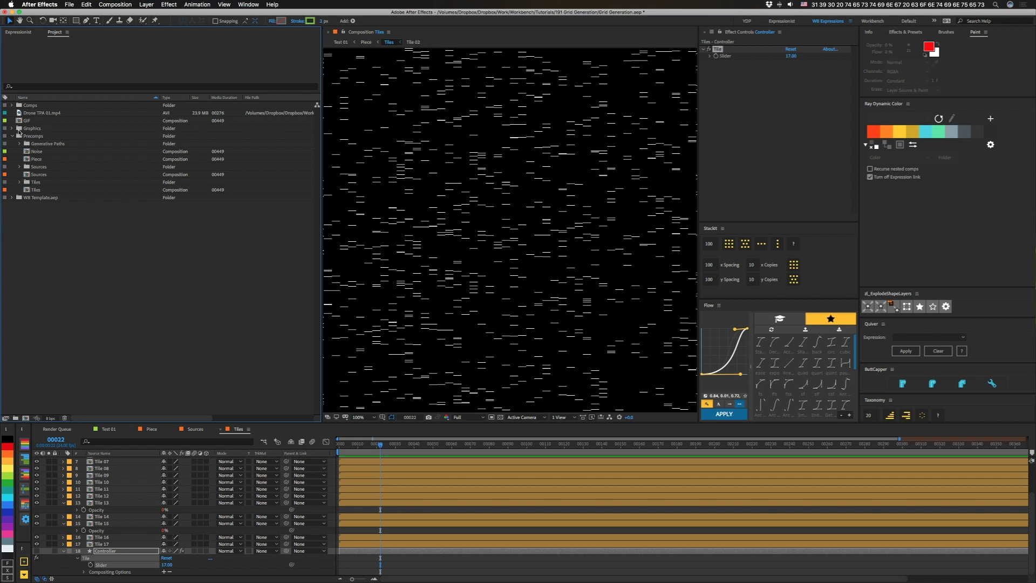
# Step: Create a composition from Drone TPA 01.mp4 and set it to 1920 × 1080
pyautogui.click(38, 113)
pyautogui.moveTo(18, 113); pyautogui.dragTo(26, 419)
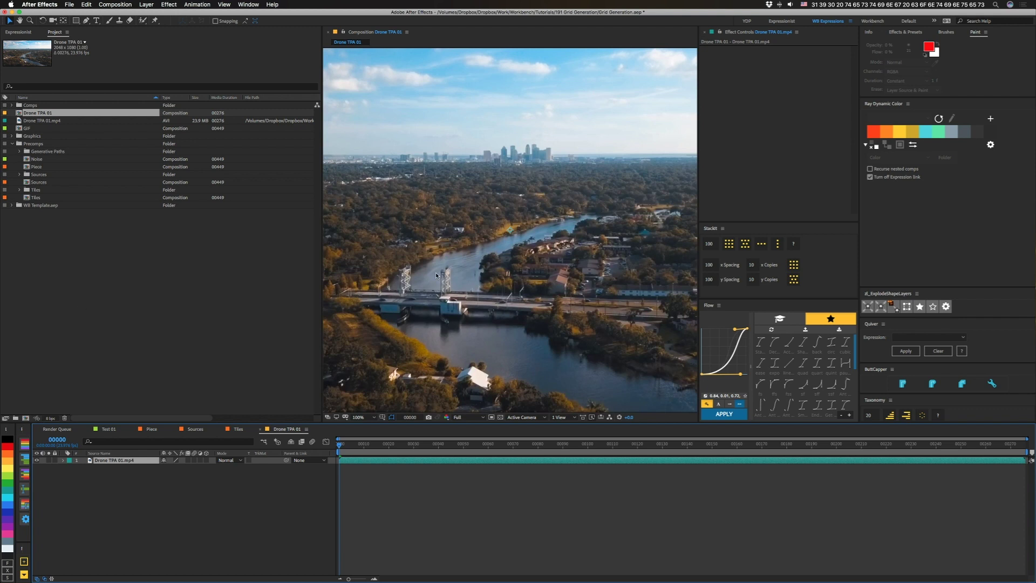
pyautogui.press('super+k')
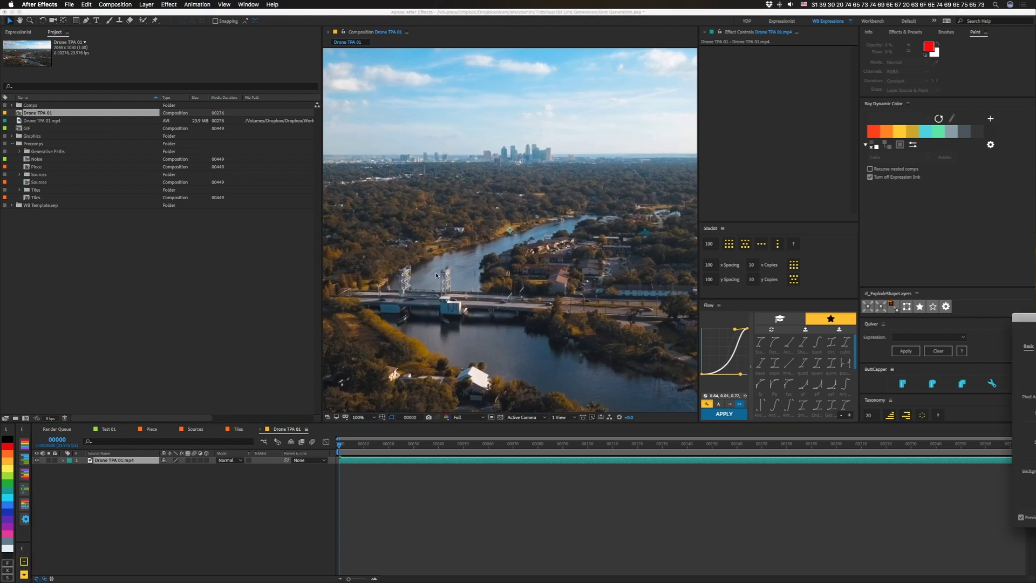
pyautogui.moveTo(1024, 317); pyautogui.dragTo(667, 237)
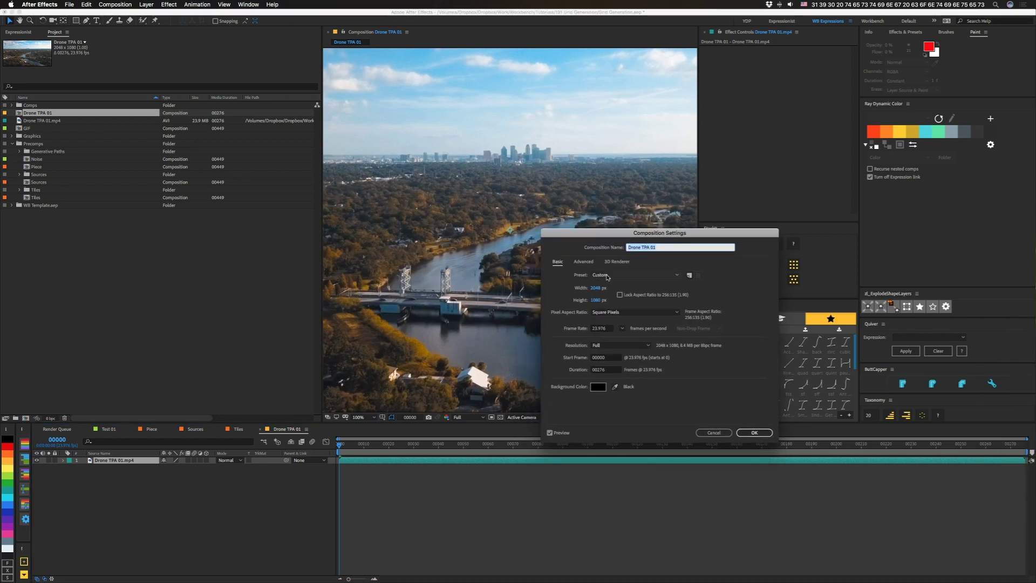
pyautogui.click(595, 288)
pyautogui.write('1920')
pyautogui.press('Tab')
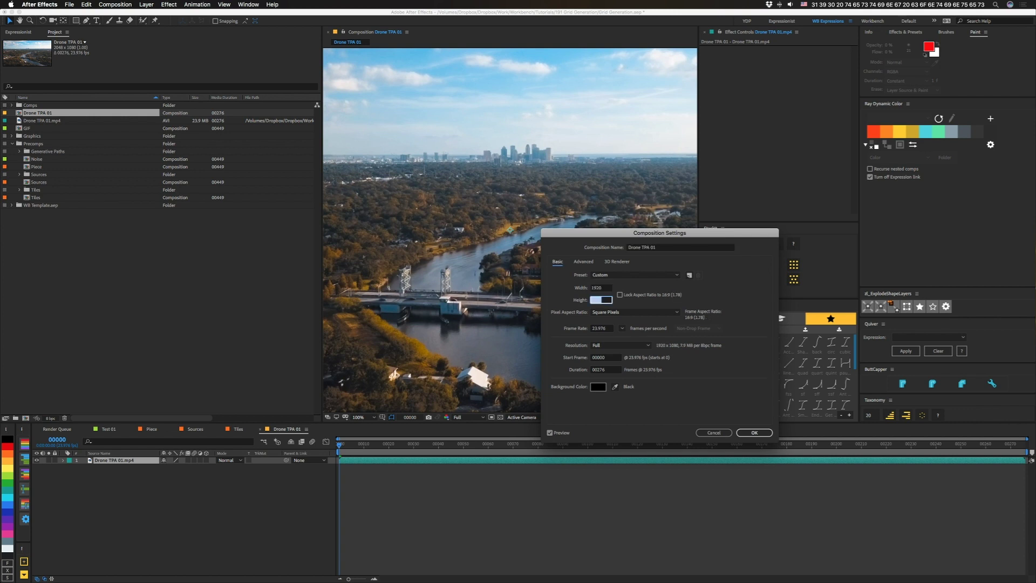
pyautogui.write('1080')
pyautogui.press('Return')
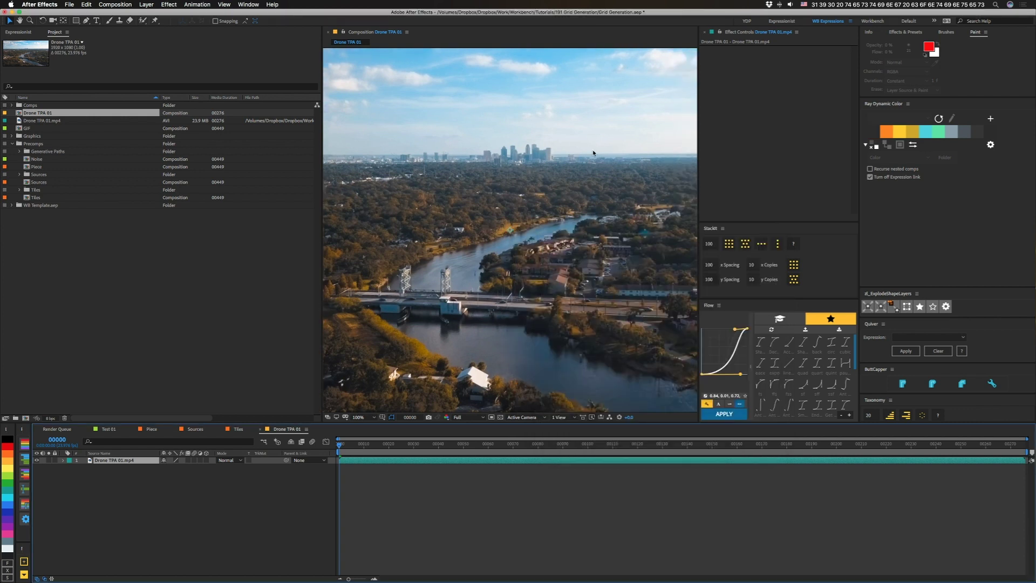
# Step: Fit the frame in the viewer and rename the composition to Source 06
pyautogui.hotkey('shift', '/')
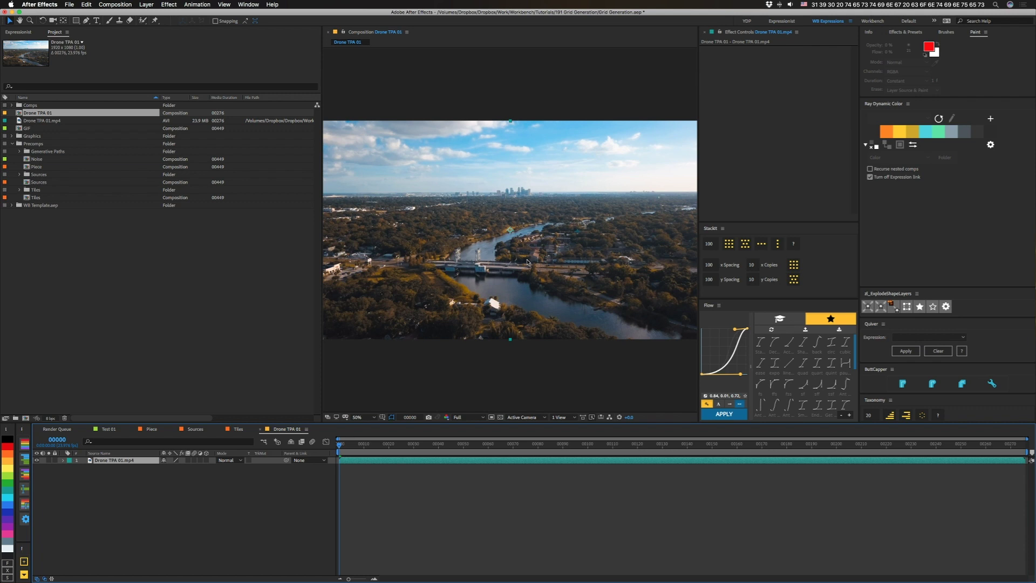
pyautogui.press('super+k')
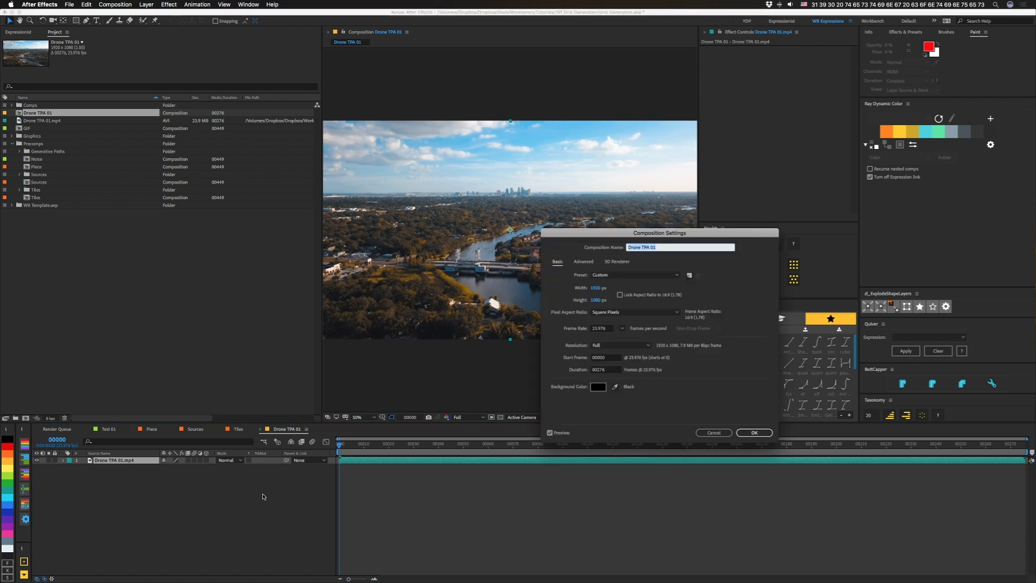
pyautogui.write('Source 06')
pyautogui.press('Return')
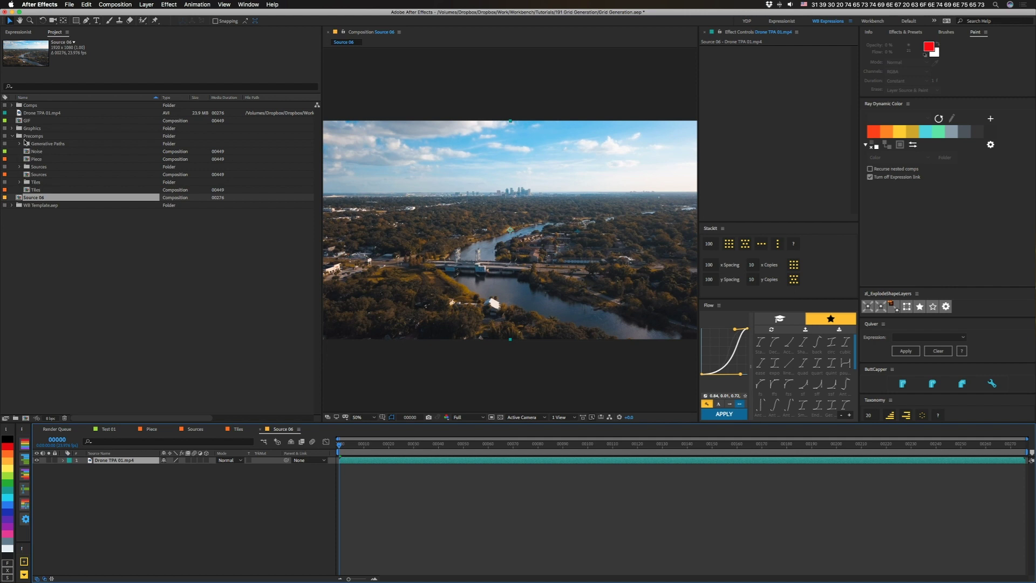
# Step: Add Source 06 as a new layer in the Sources comp with opacity at 0%
pyautogui.click(192, 429)
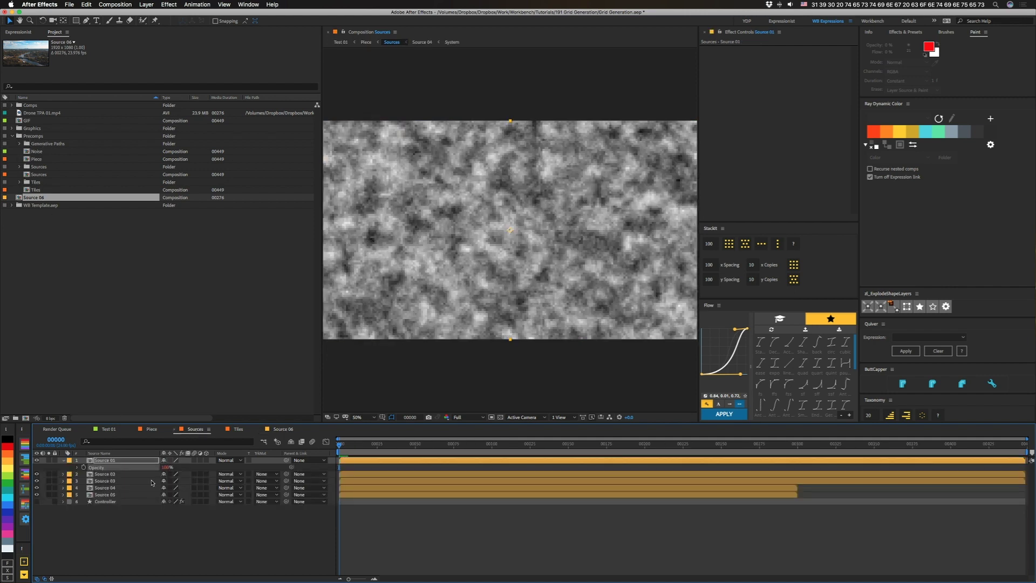
pyautogui.moveTo(108, 488); pyautogui.dragTo(108, 500)
pyautogui.press('t')
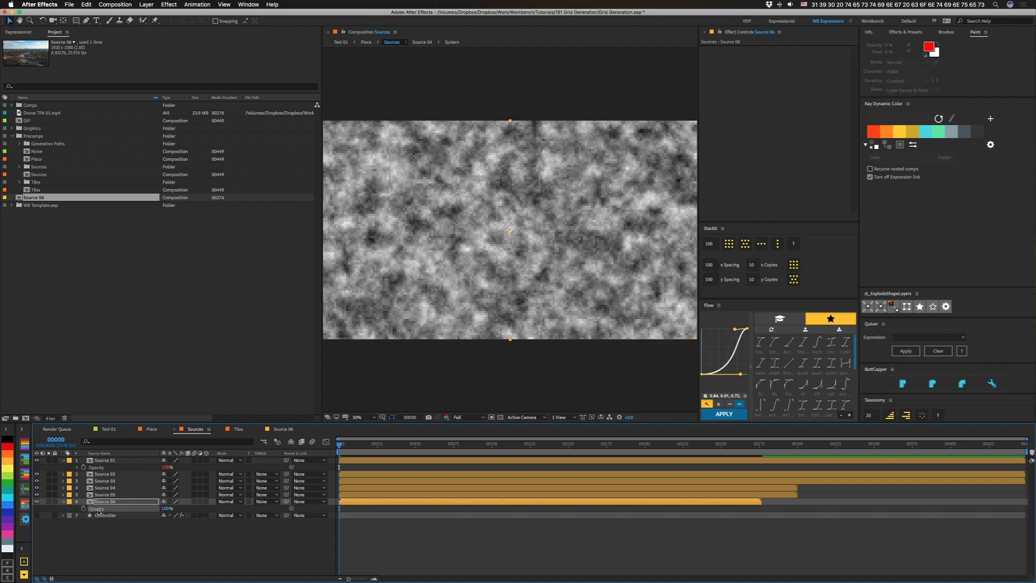
pyautogui.moveTo(98, 511); pyautogui.dragTo(92, 511)
# Step: Set the Controller's Source slider to 2, then 6 to show the drone footage
pyautogui.click(106, 515)
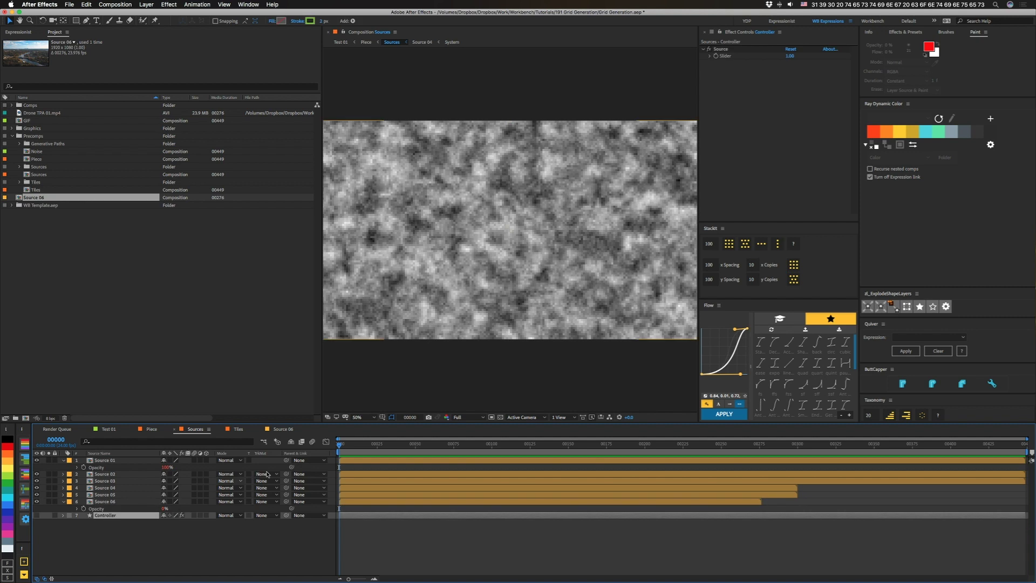
pyautogui.click(789, 56)
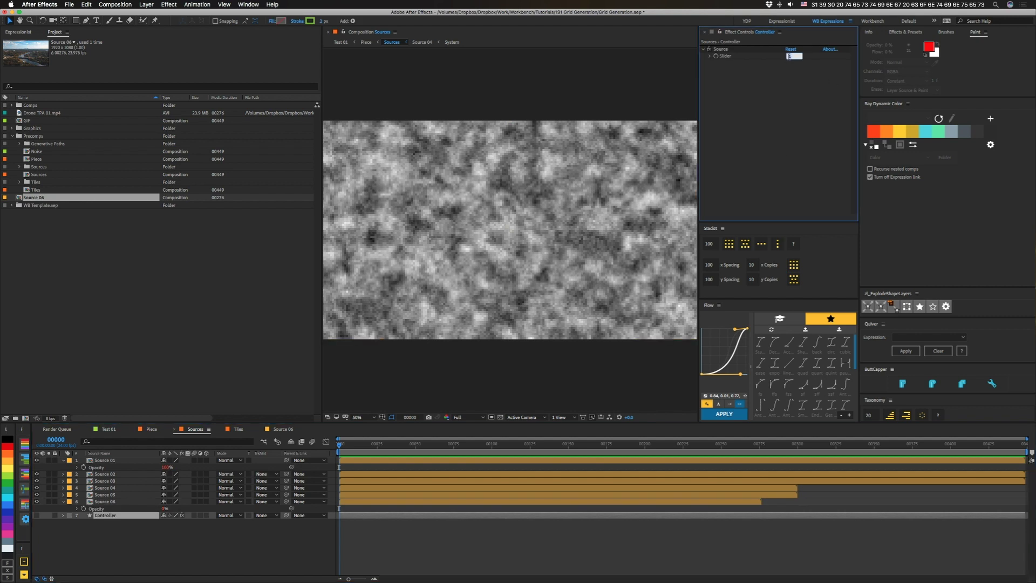
pyautogui.write('2')
pyautogui.press('Return')
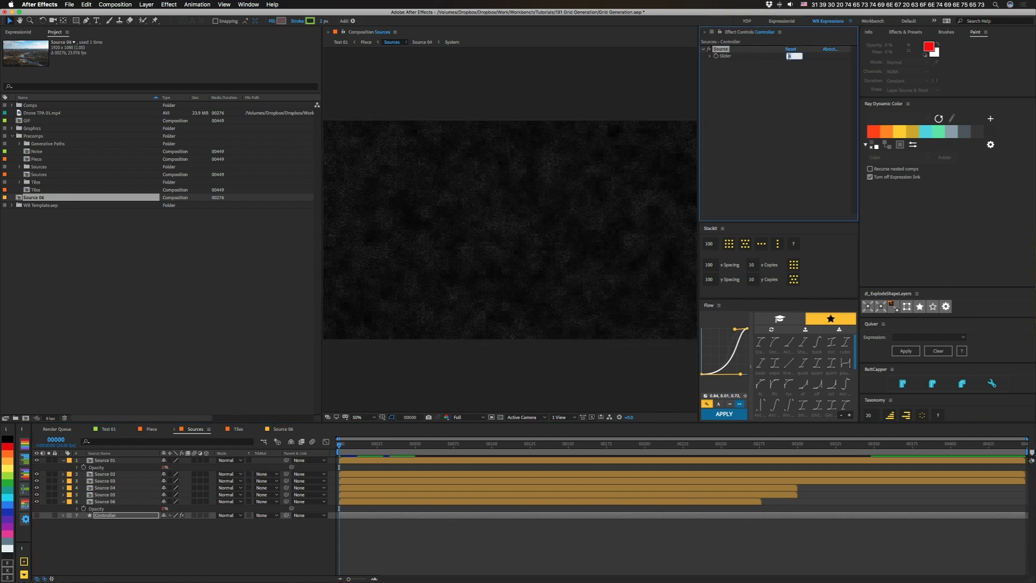
pyautogui.write('6')
pyautogui.press('Return')
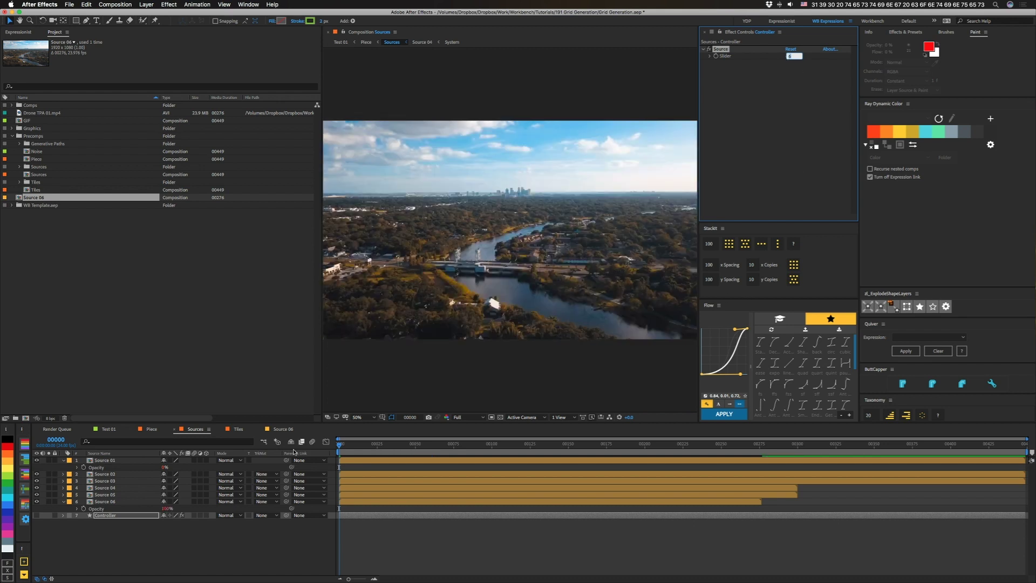
# Step: In Source 06, add an adjustment layer above the drone footage and apply Mosaic to it
pyautogui.click(279, 429)
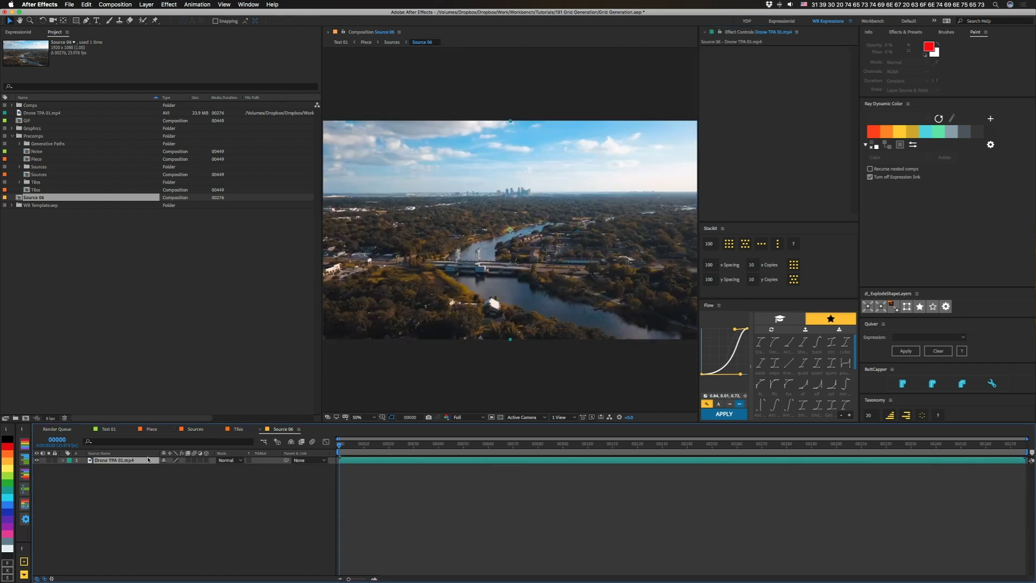
pyautogui.click(163, 460)
pyautogui.click(23, 574)
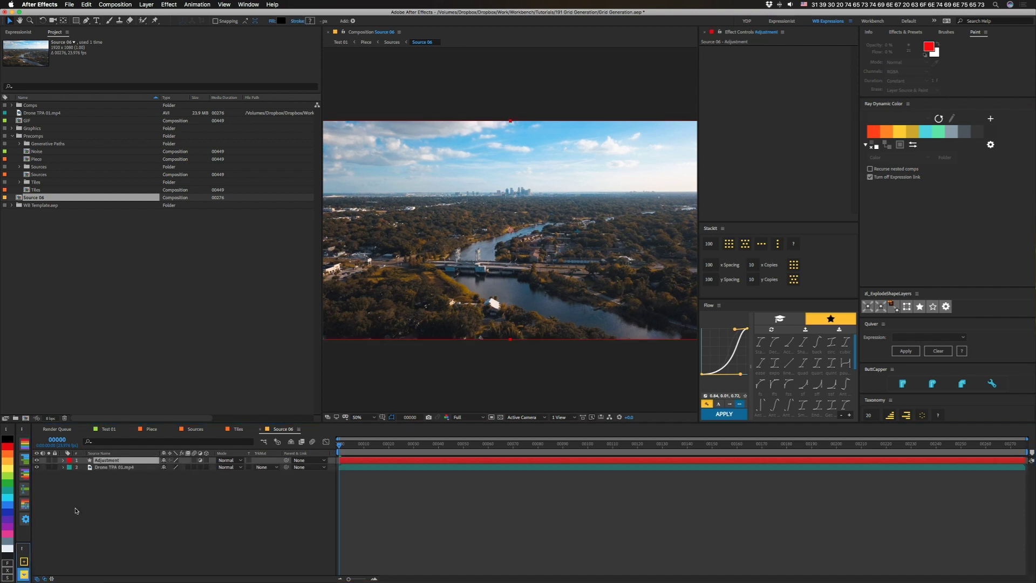
pyautogui.hotkey('ctrl', 'space')
pyautogui.write('mosaic')
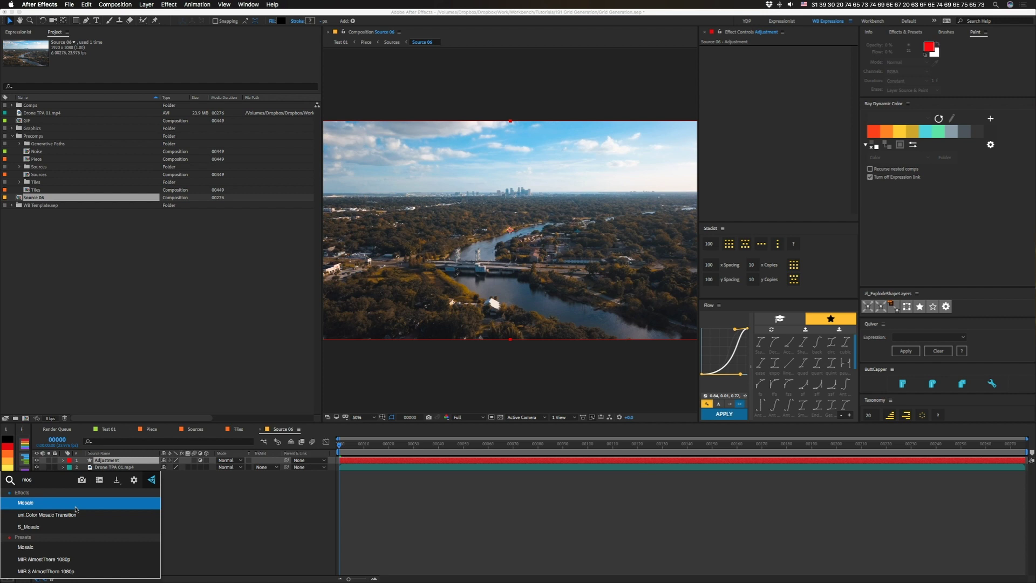
pyautogui.press('Return')
# Step: Set Mosaic to 96 horizontal and 54 vertical blocks with Sharp Colors on
pyautogui.click(789, 56)
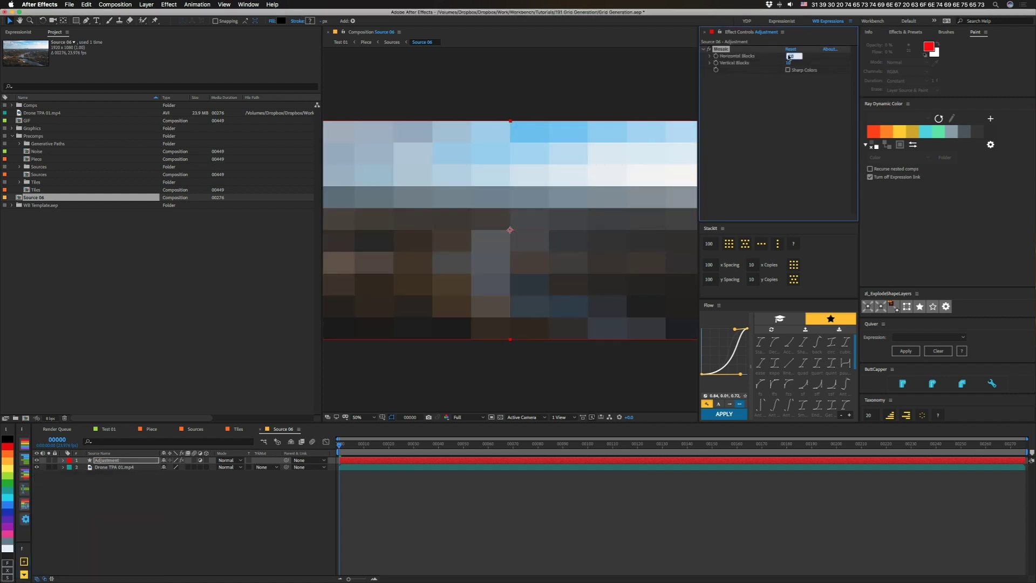
pyautogui.write('96')
pyautogui.press('Tab')
pyautogui.write('54')
pyautogui.press('Tab')
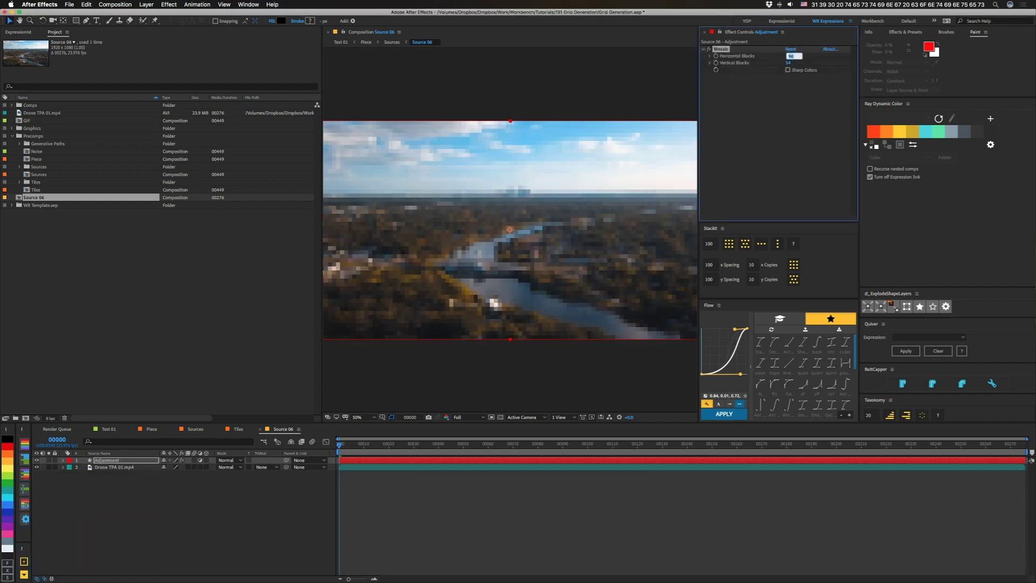
pyautogui.click(788, 70)
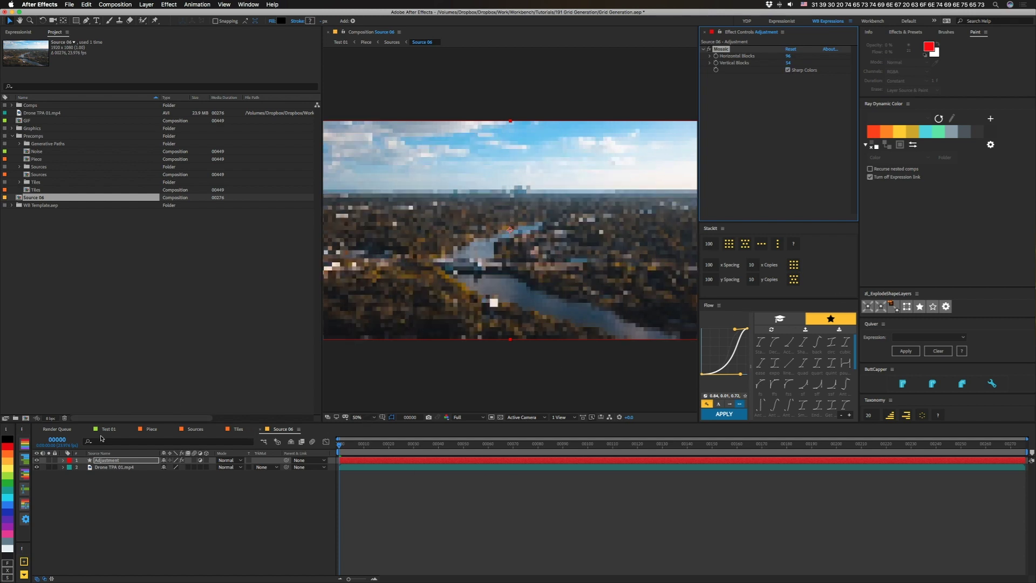
# Step: In Test 01, set the Controller's Source slider to 6
pyautogui.click(108, 429)
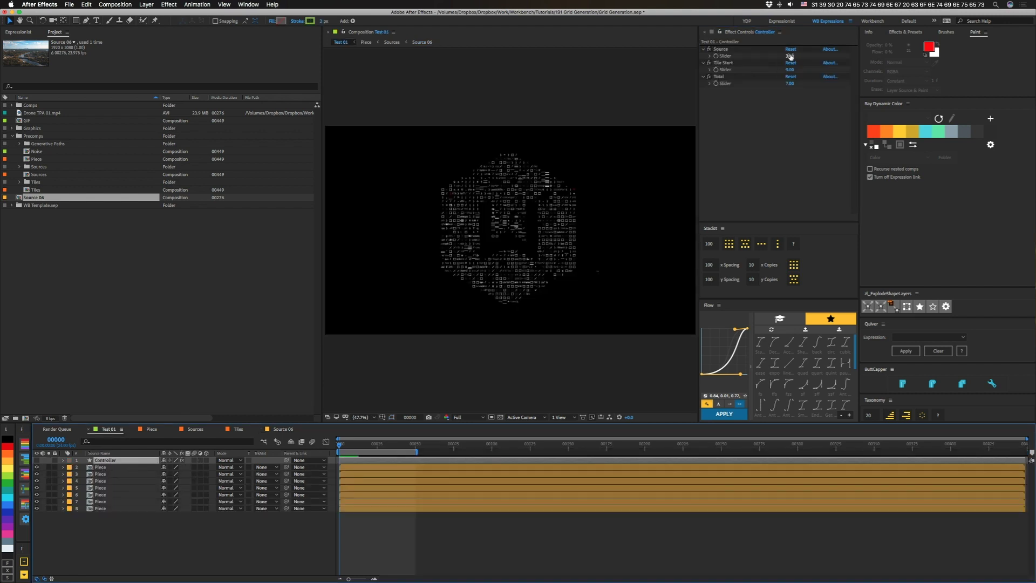
pyautogui.click(791, 56)
pyautogui.write('6')
pyautogui.press('Return')
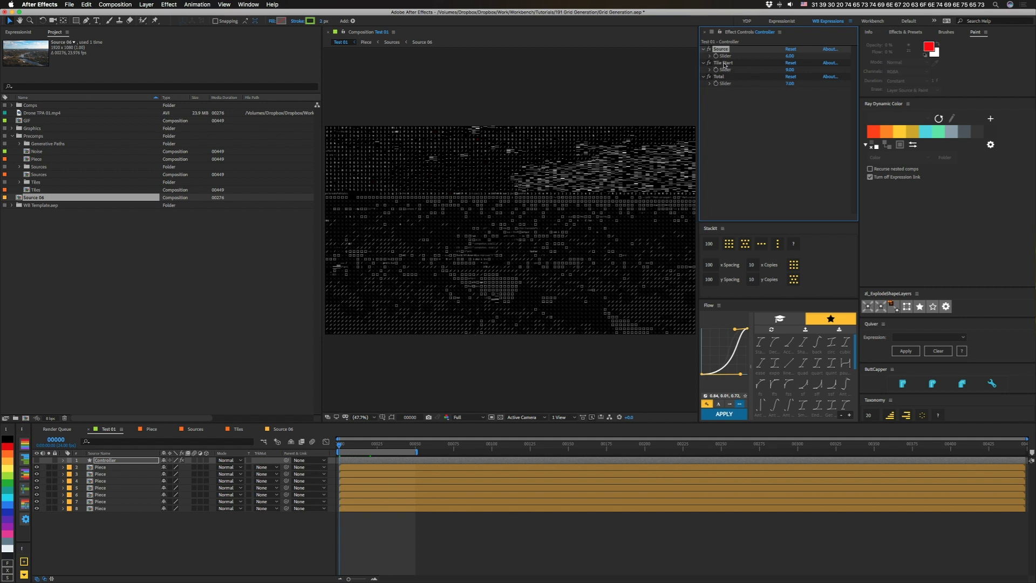
# Step: Show the first Piece layer's expressions and load its Tile expression into the expression editor
pyautogui.click(726, 63)
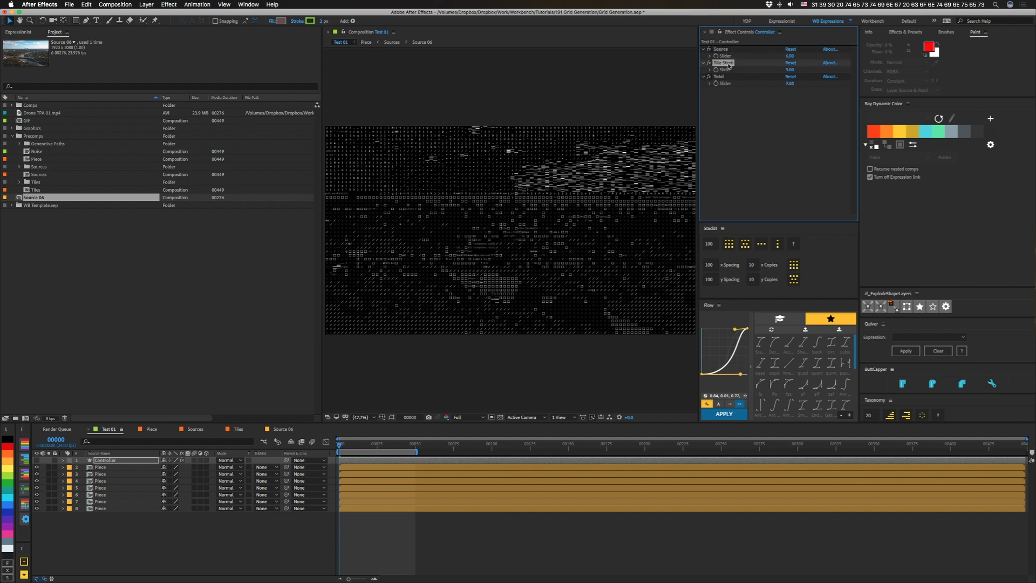
pyautogui.click(101, 467)
pyautogui.press('e')
pyautogui.press('e')
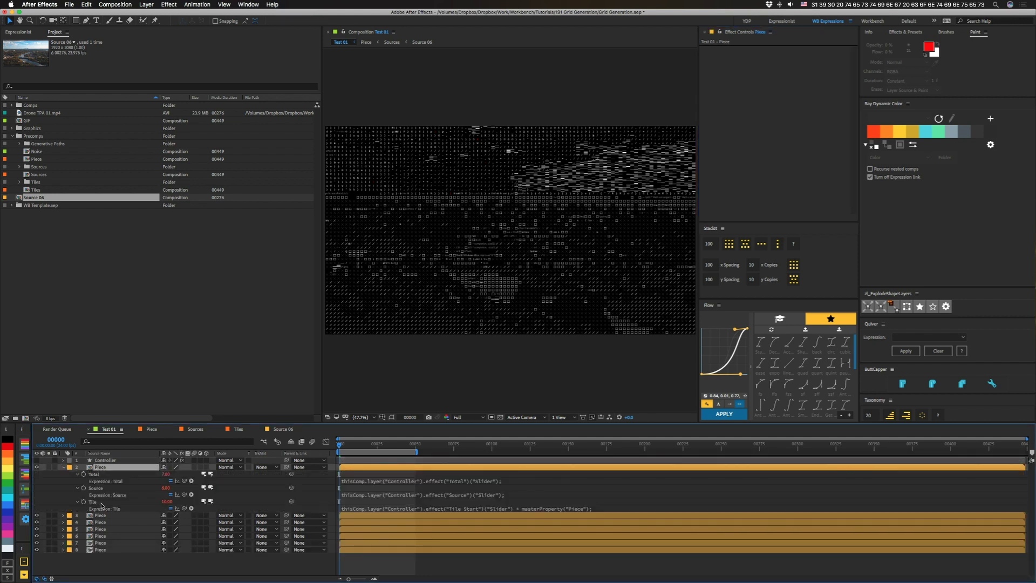
pyautogui.click(92, 502)
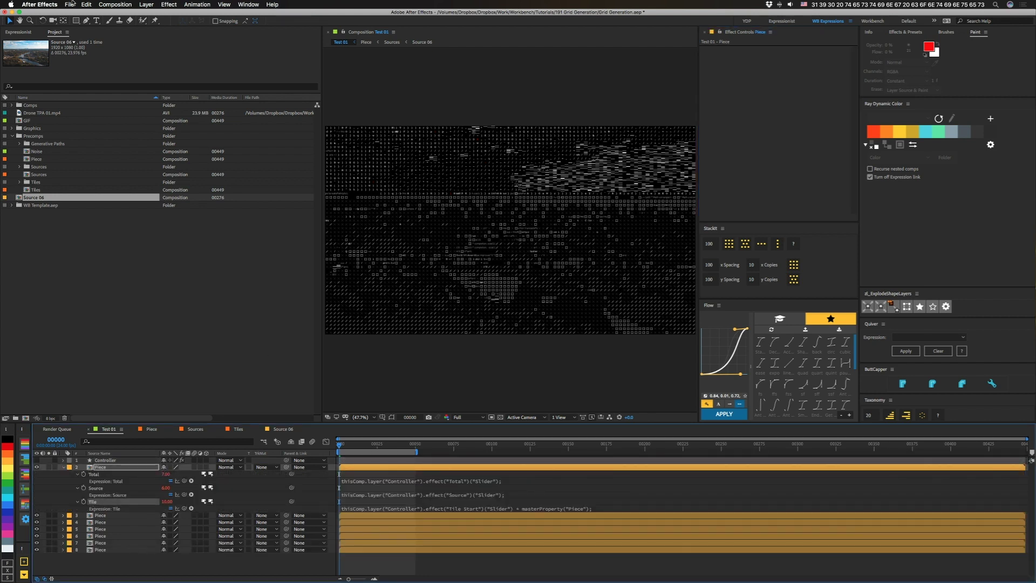
pyautogui.click(19, 32)
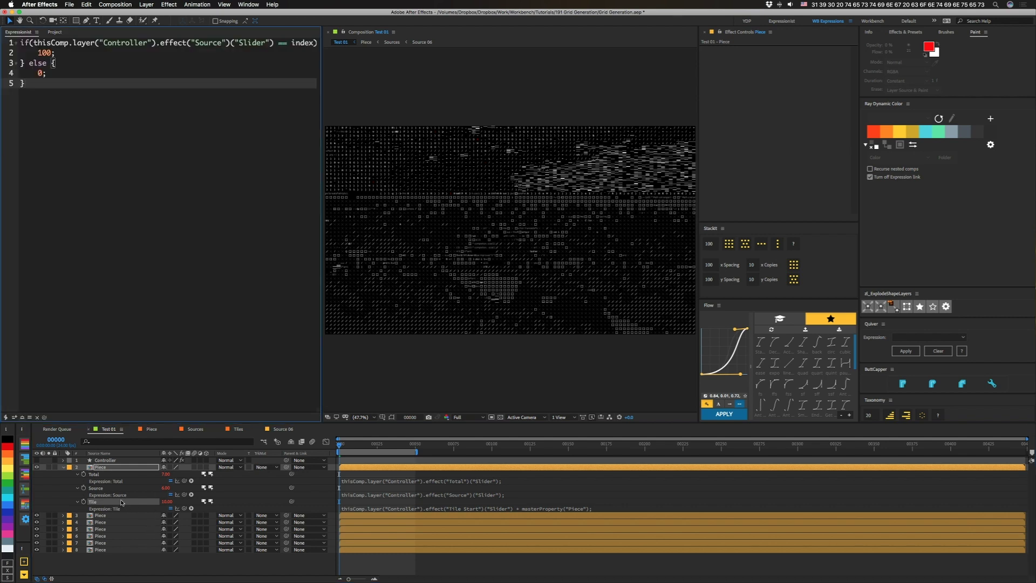
pyautogui.click(23, 417)
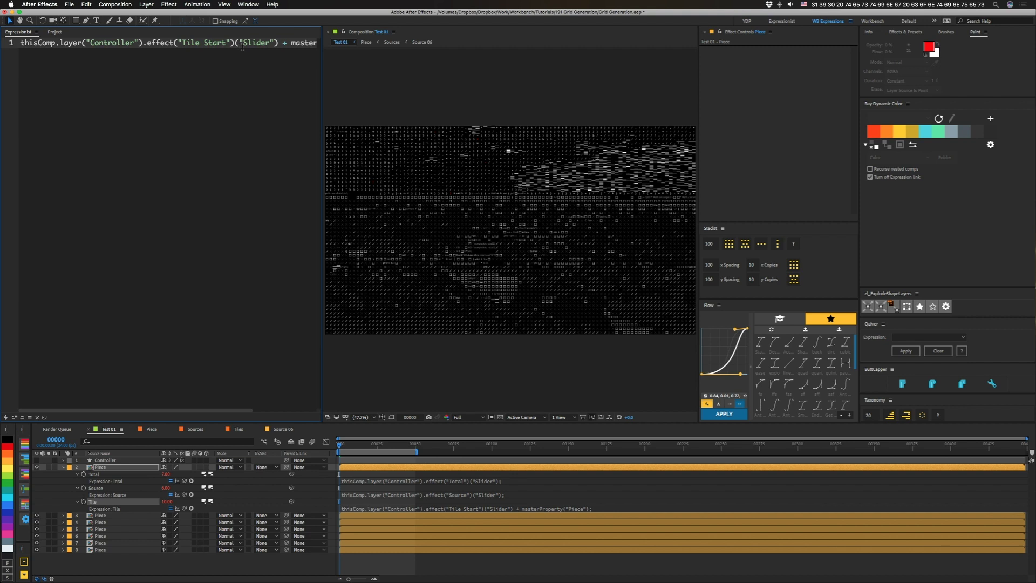
pyautogui.press('super+Right')
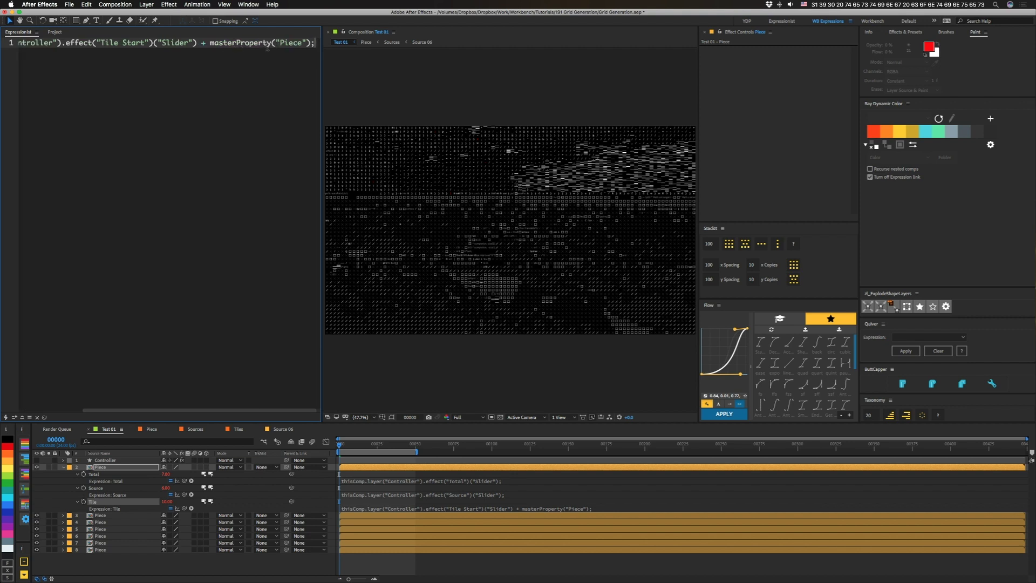
# Step: Reveal the Piece layer's master properties and select the Controller layer to view its sliders
pyautogui.click(63, 467)
pyautogui.click(63, 468)
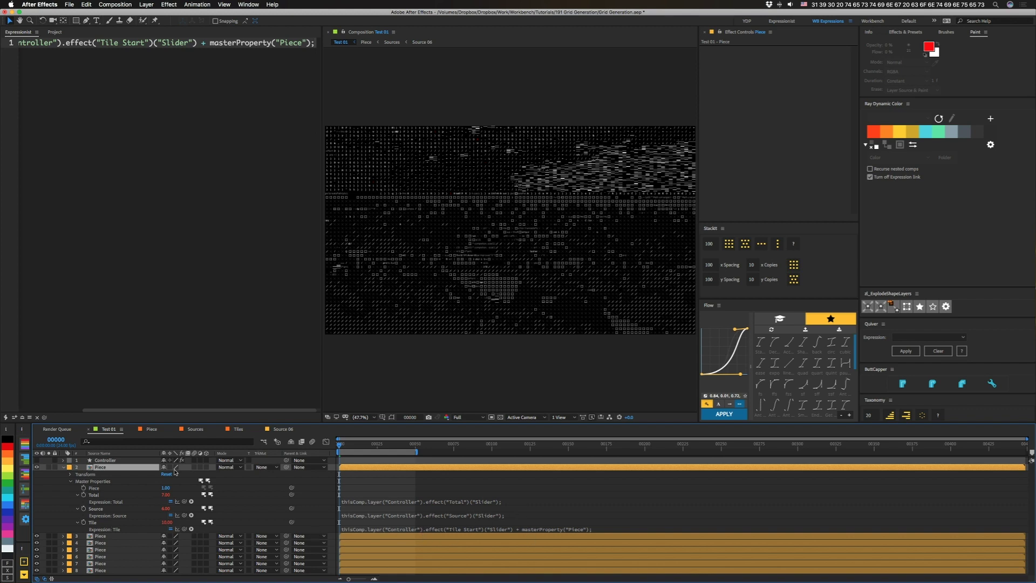
pyautogui.click(121, 461)
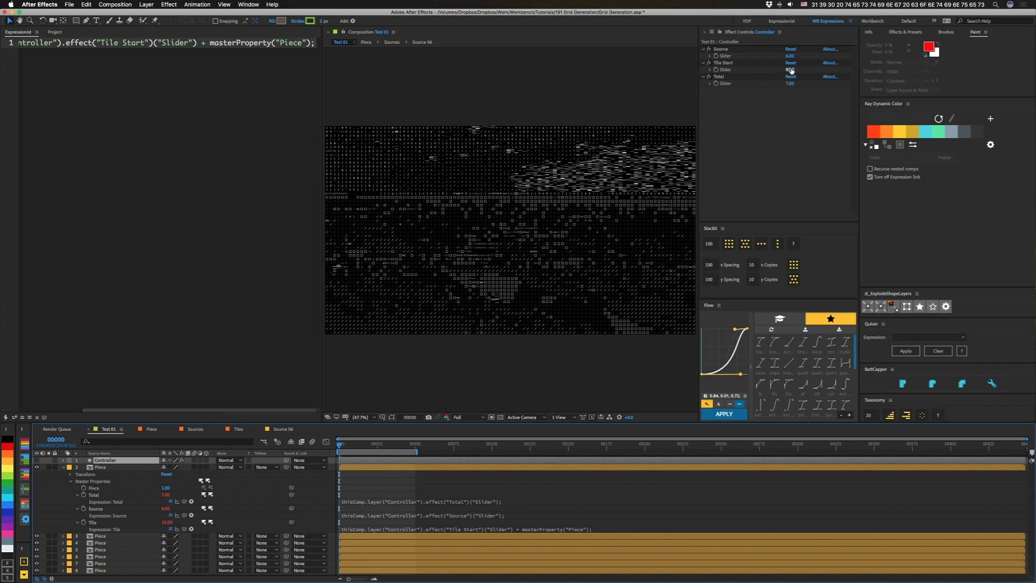
# Step: Step Tile Start from 10 down to 0, up to 13, then back down to 8
pyautogui.click(790, 69)
pyautogui.press('Down')
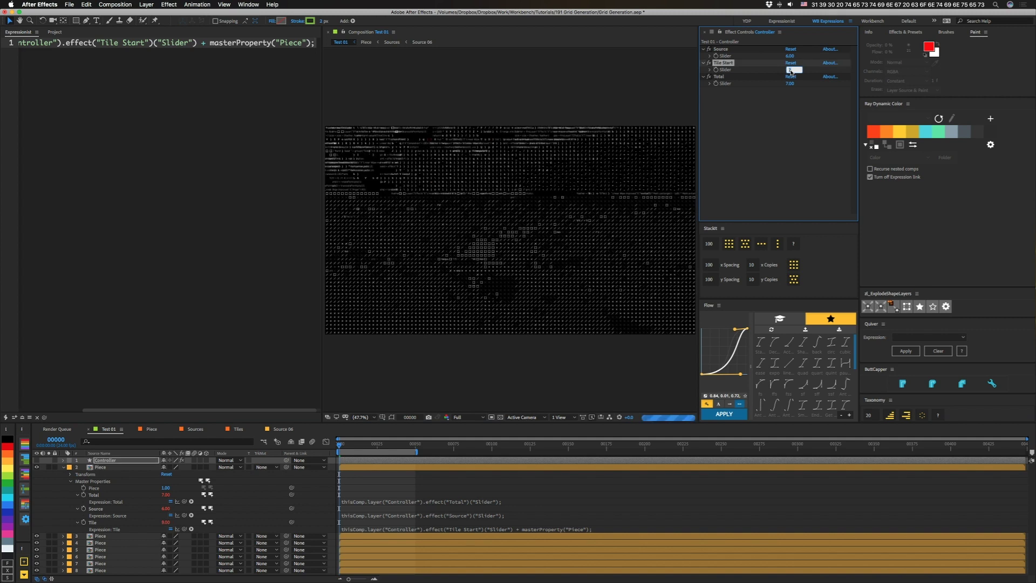
pyautogui.press('Down')
pyautogui.press('Down')
pyautogui.press('Down')
pyautogui.press('Down')
pyautogui.press('Down')
pyautogui.press('Down')
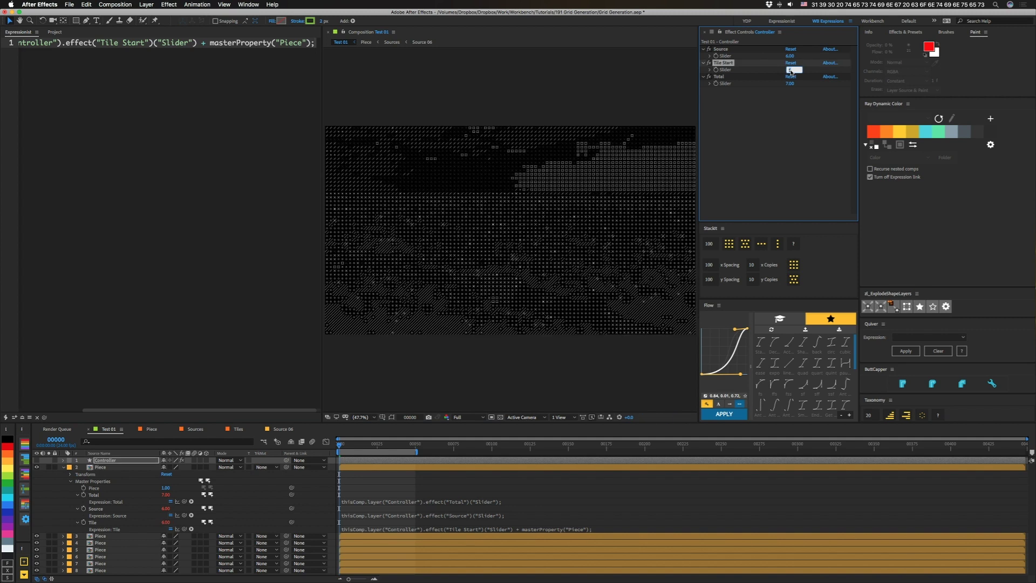
pyautogui.press('Down')
pyautogui.press('Down')
pyautogui.press('Down')
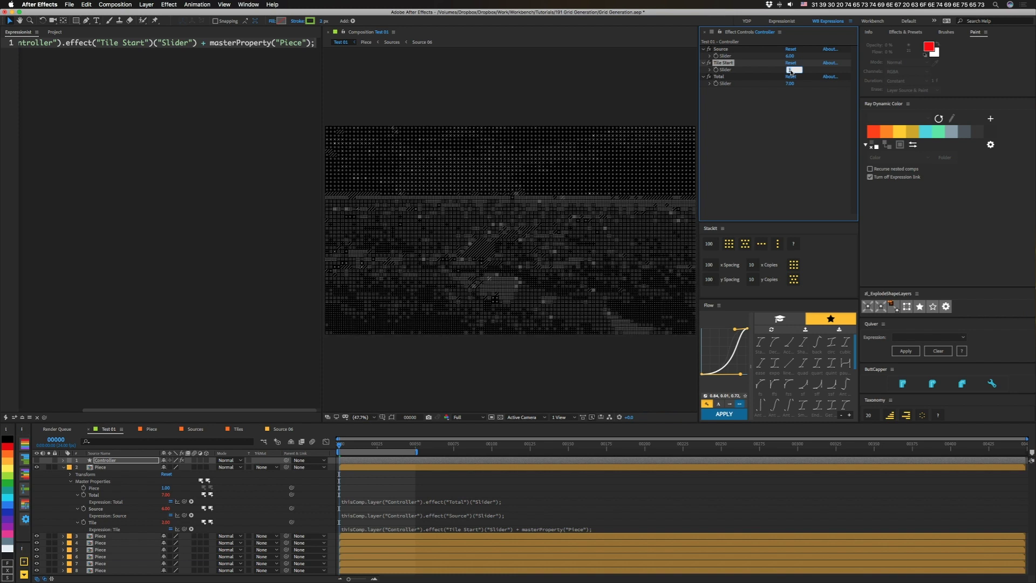
pyautogui.press('Down')
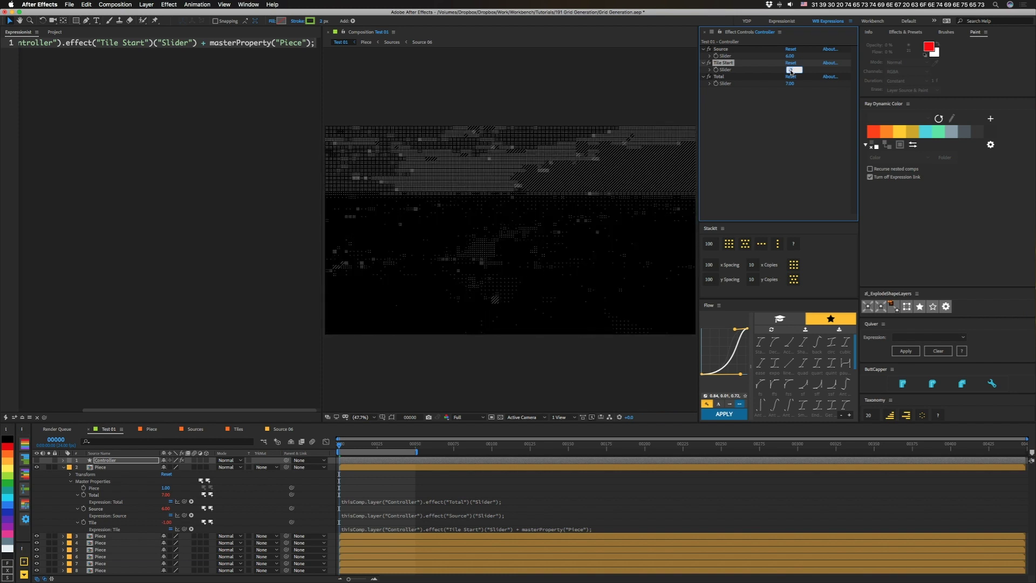
pyautogui.press('Up')
pyautogui.press('Up')
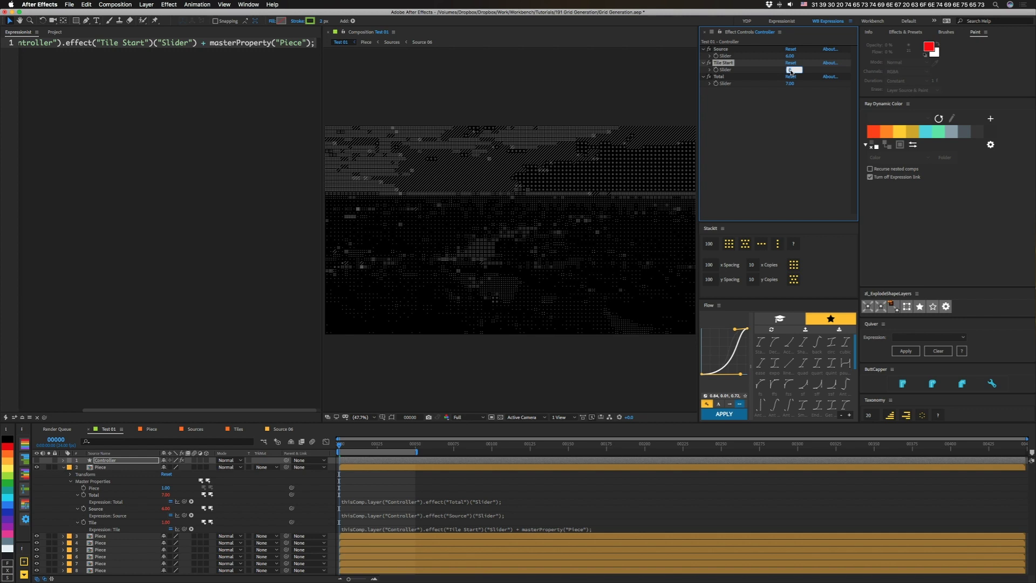
pyautogui.press('Up')
pyautogui.press('Up')
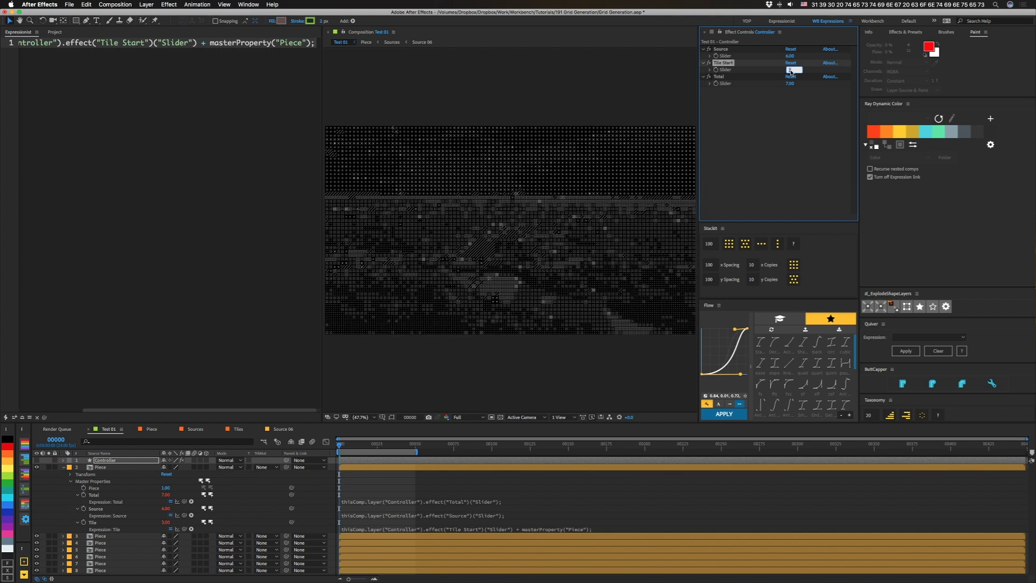
pyautogui.press('Up')
pyautogui.press('Up')
pyautogui.press('Up')
pyautogui.press('Up')
pyautogui.press('Up')
pyautogui.press('Up')
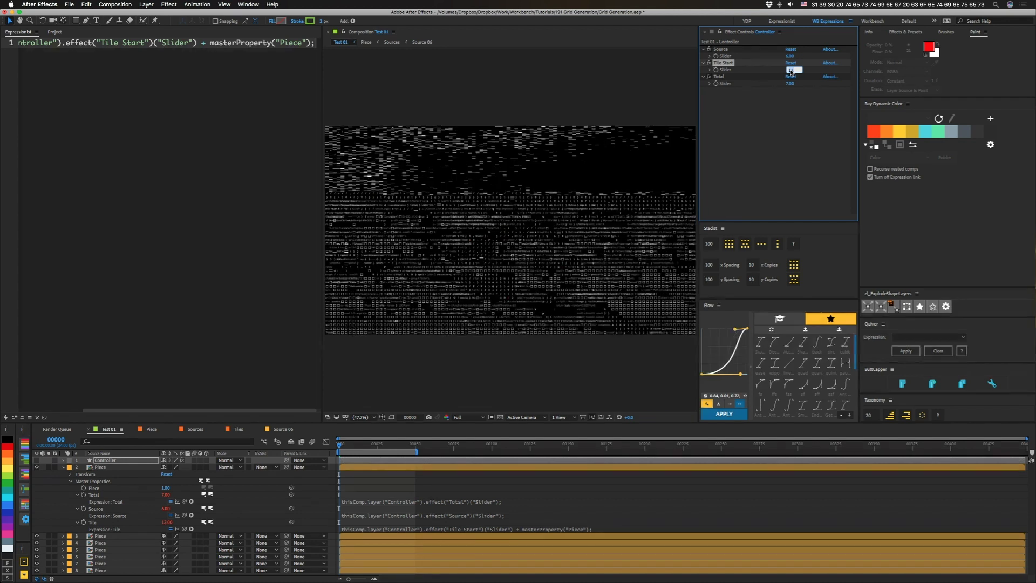
pyautogui.press('Up')
pyautogui.press('Up')
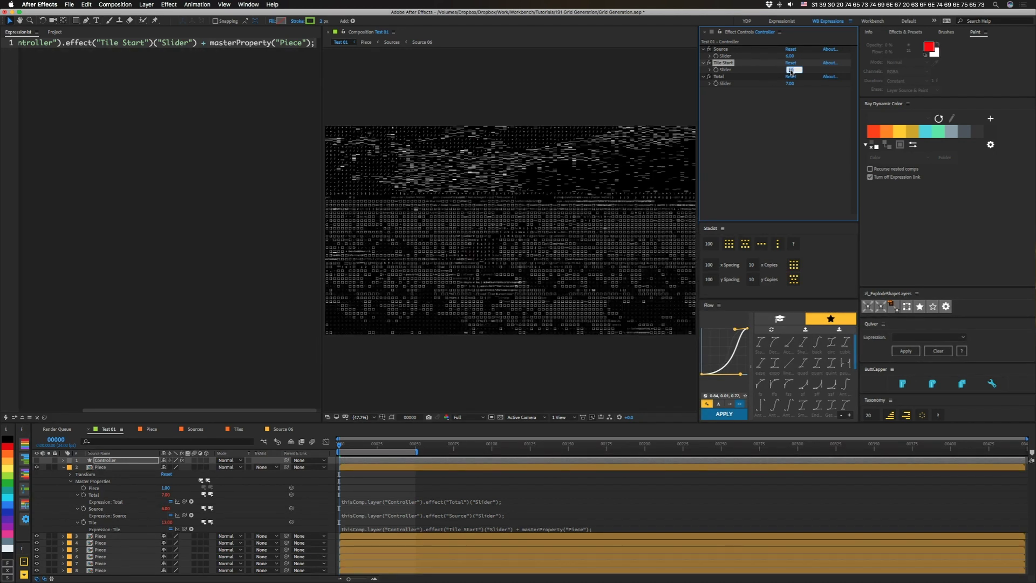
pyautogui.press('Down')
pyautogui.press('Down')
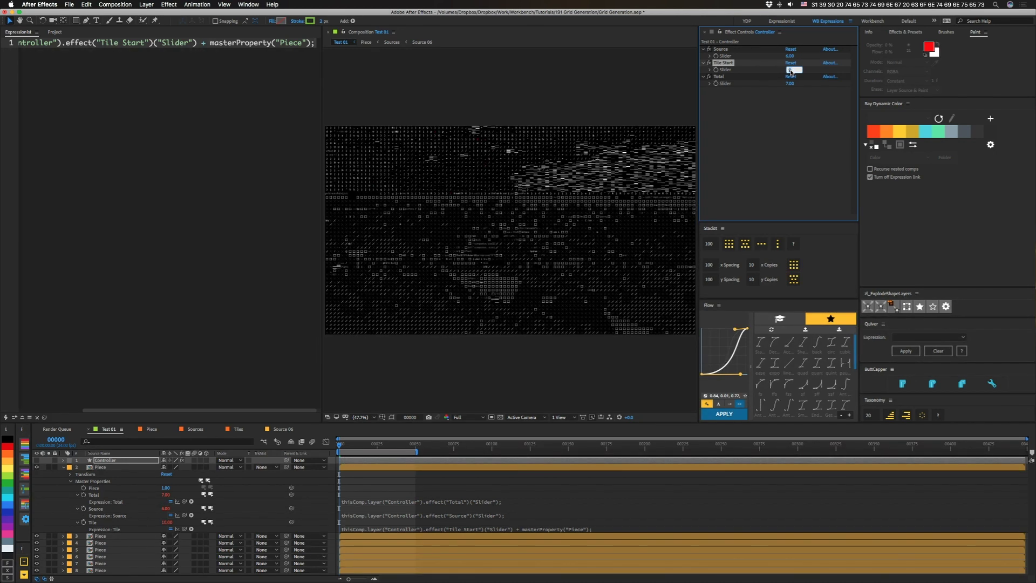
pyautogui.press('Down')
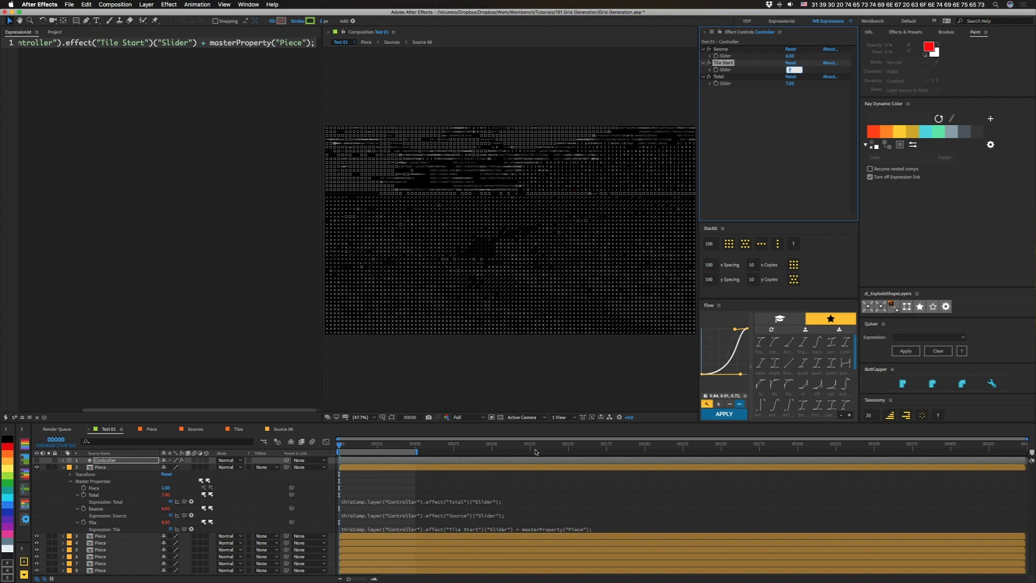
# Step: Keep Tile Start at 7, set Source to 5, and jump to frame 20
pyautogui.click(107, 461)
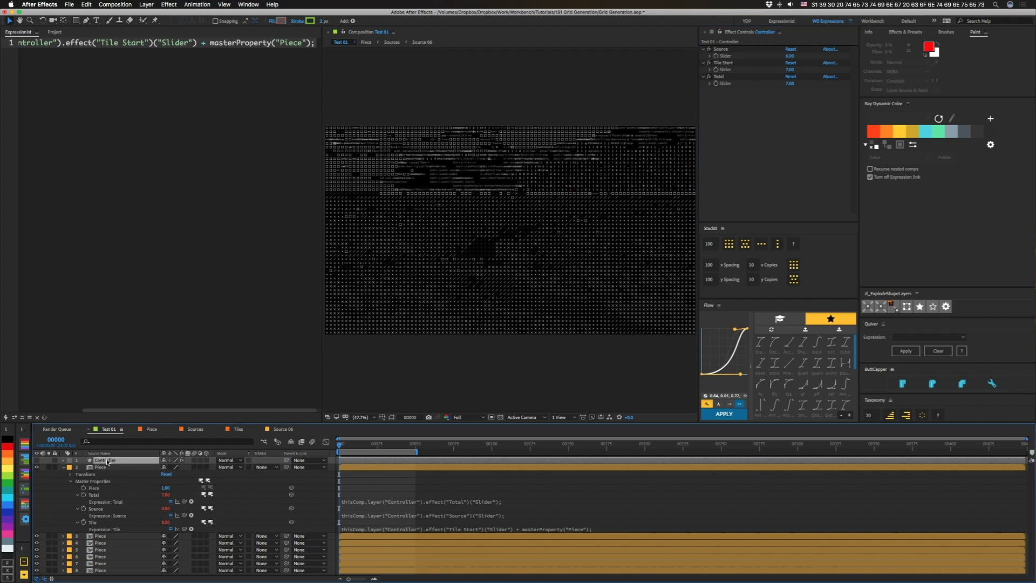
pyautogui.click(789, 56)
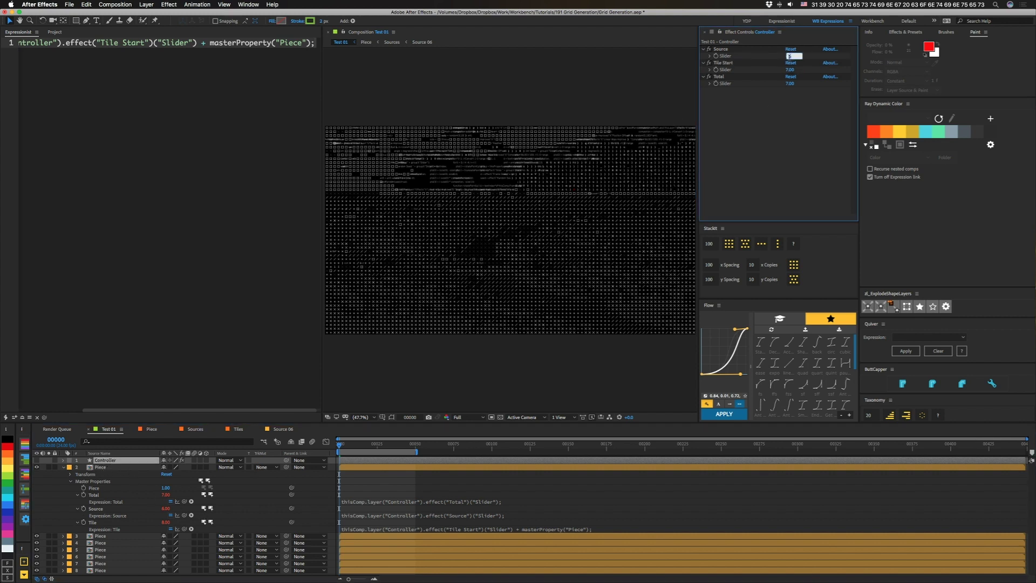
pyautogui.write('5')
pyautogui.press('Return')
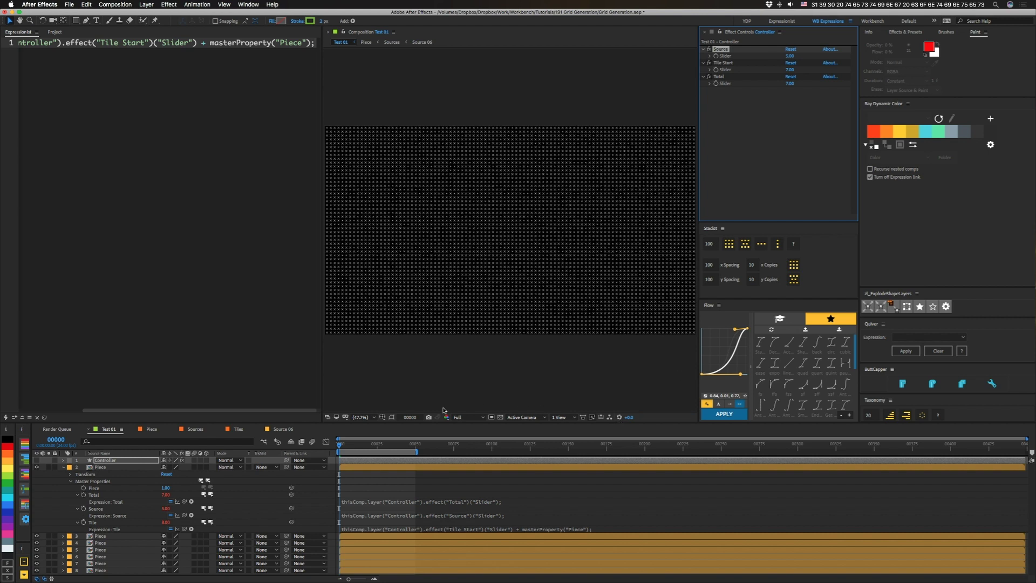
pyautogui.click(370, 447)
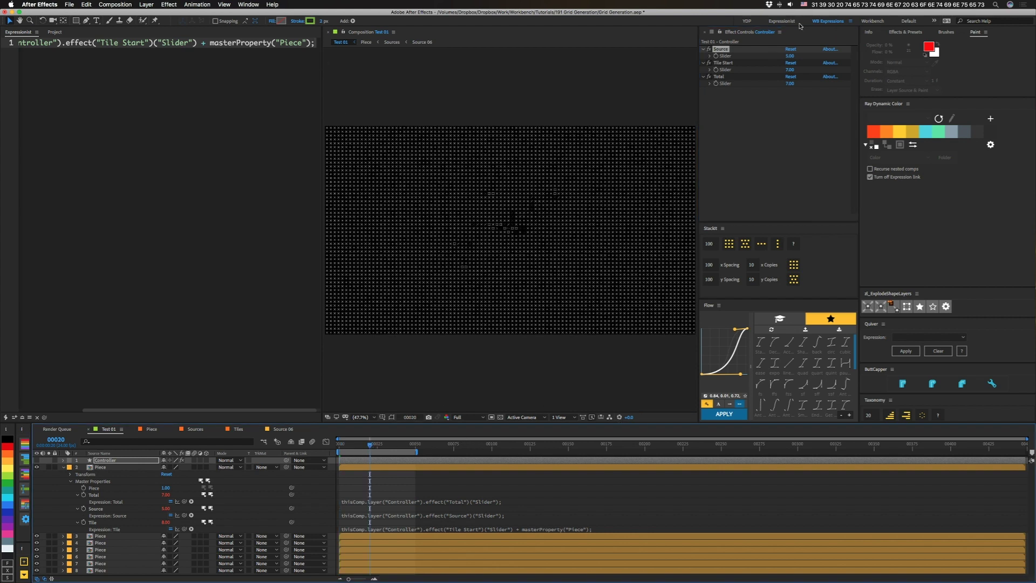
# Step: Switch to the Workbench workspace and preview the Test 01 grid at frame 39
pyautogui.click(878, 22)
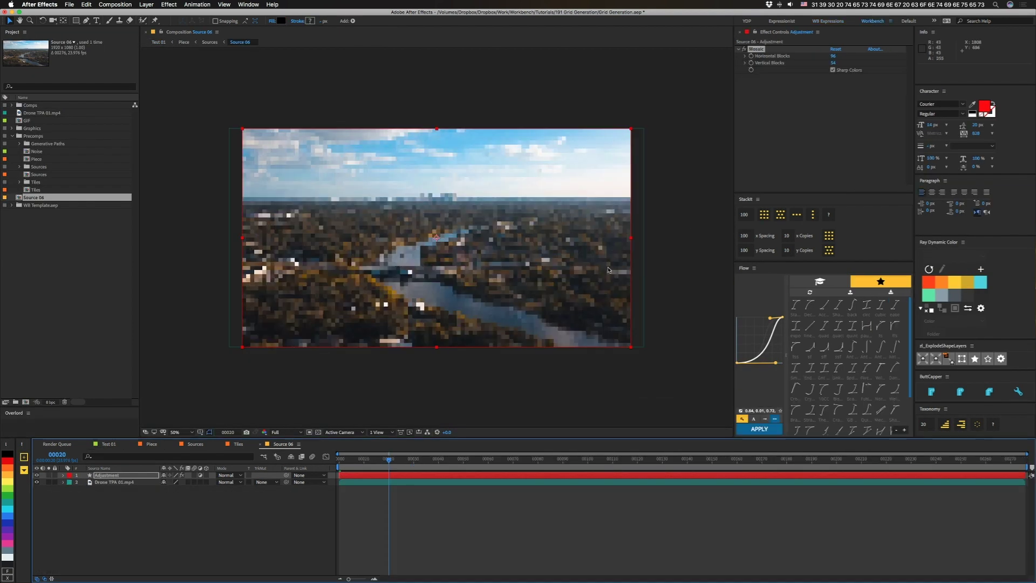
pyautogui.click(109, 444)
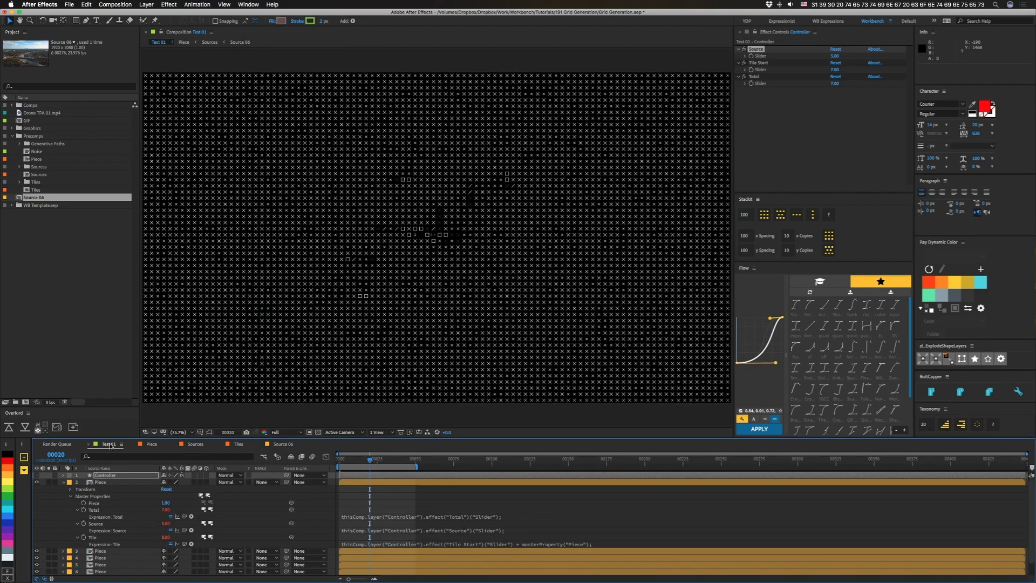
pyautogui.click(386, 461)
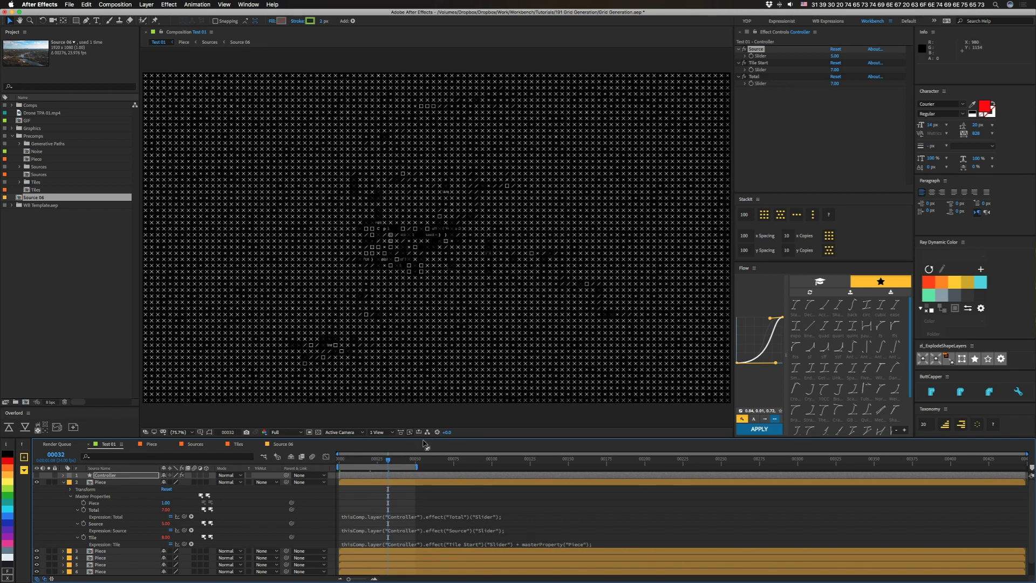
pyautogui.click(398, 460)
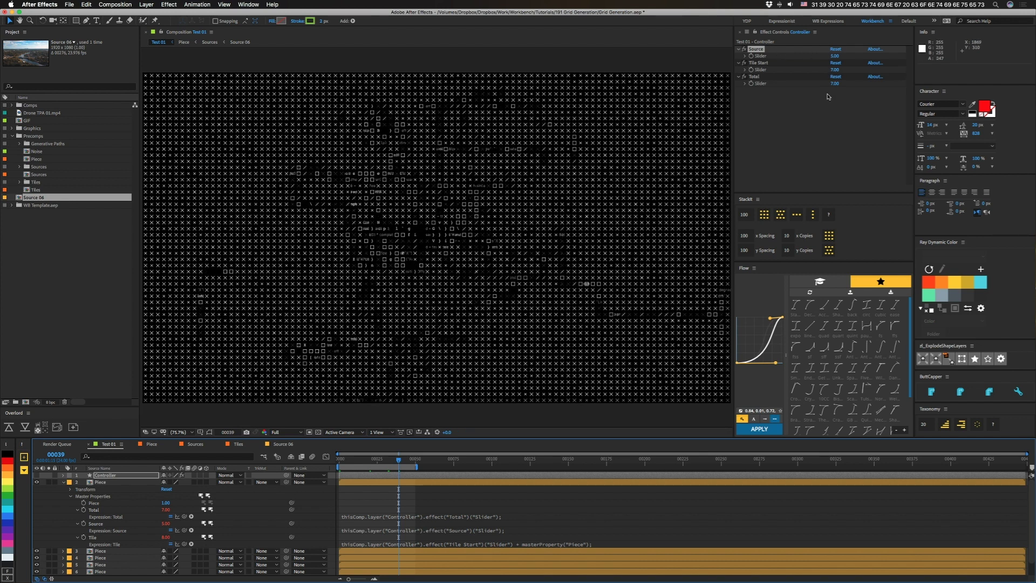
# Step: Lower Tile Start to 3 and set Source to 4 for a dense, faint texture
pyautogui.click(836, 70)
pyautogui.write('9')
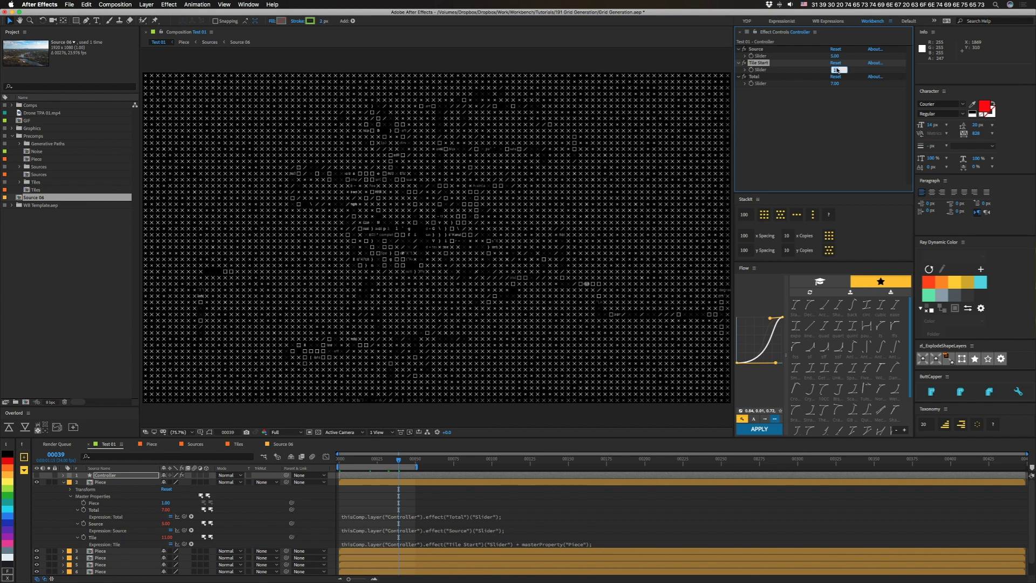
pyautogui.press('Down')
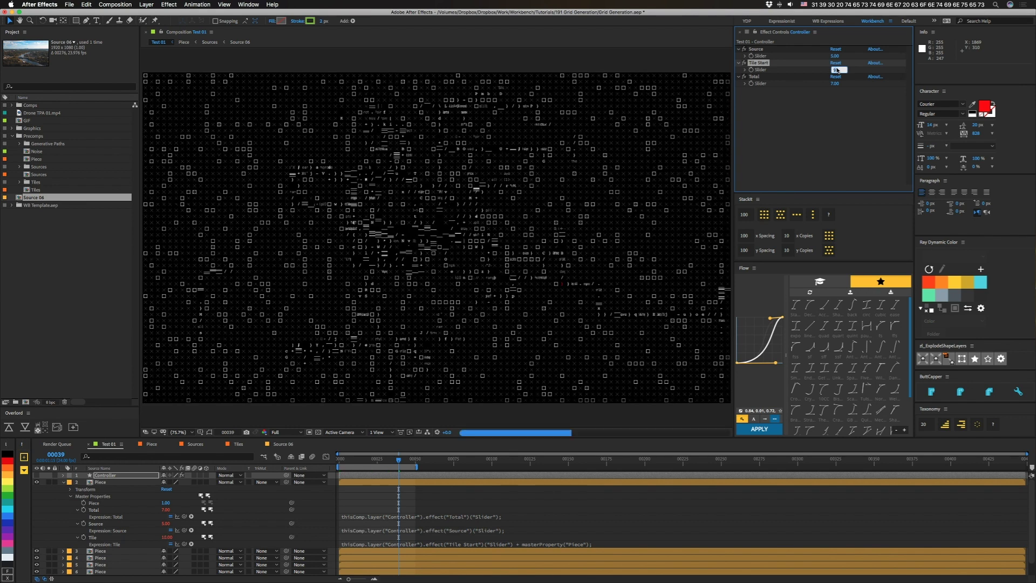
pyautogui.press('Down')
pyautogui.press('Down')
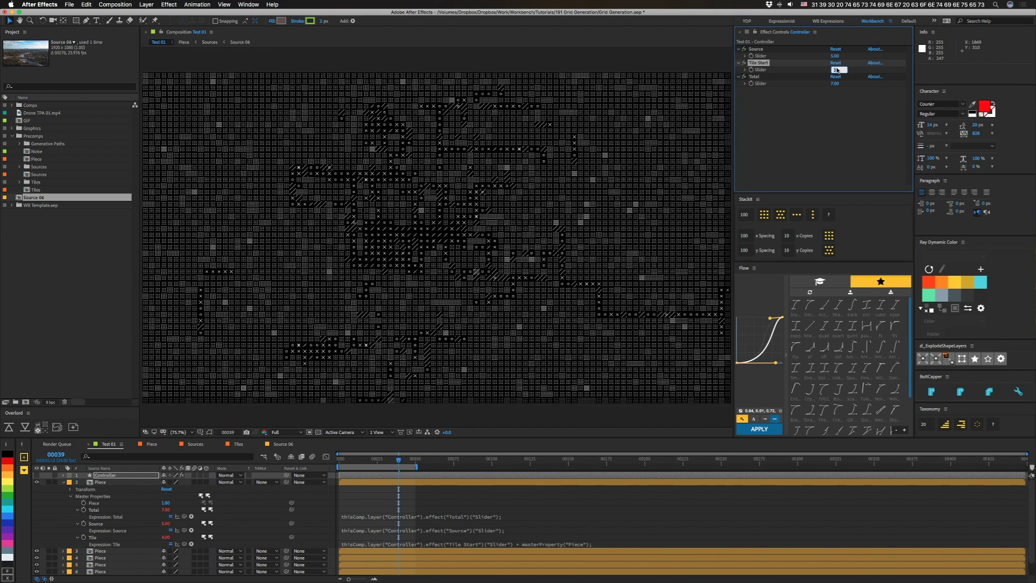
pyautogui.click(389, 492)
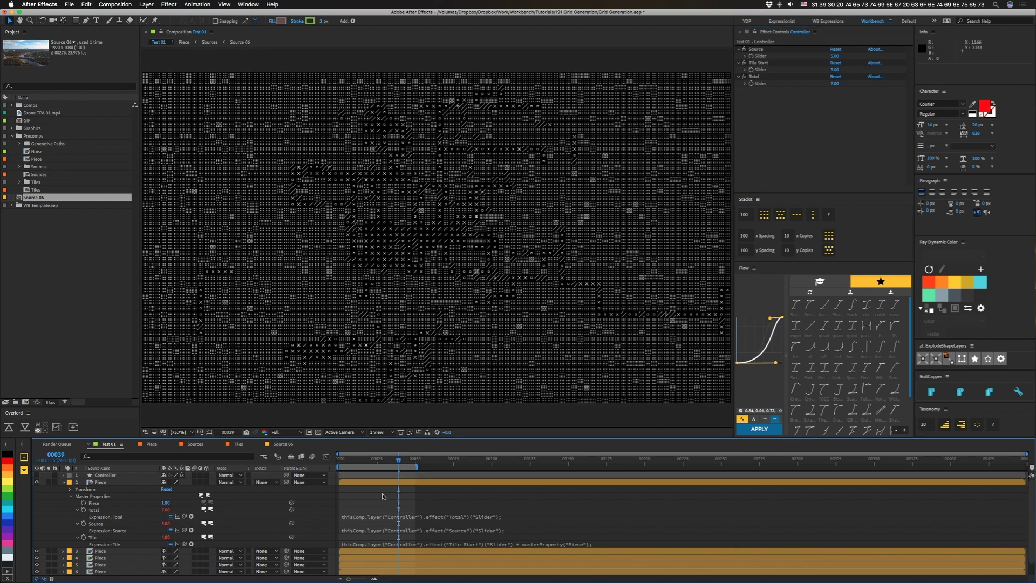
pyautogui.click(834, 56)
pyautogui.press('Return')
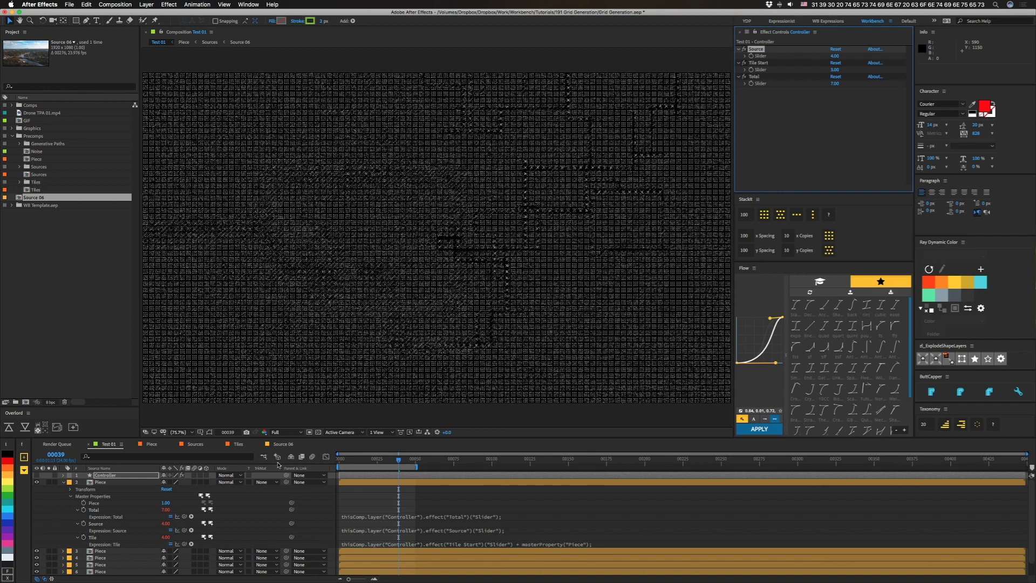
# Step: Open Bit Growth 01.mov, move its window aside, and play Bit Growth 02.mov
pyautogui.press('super+Tab')
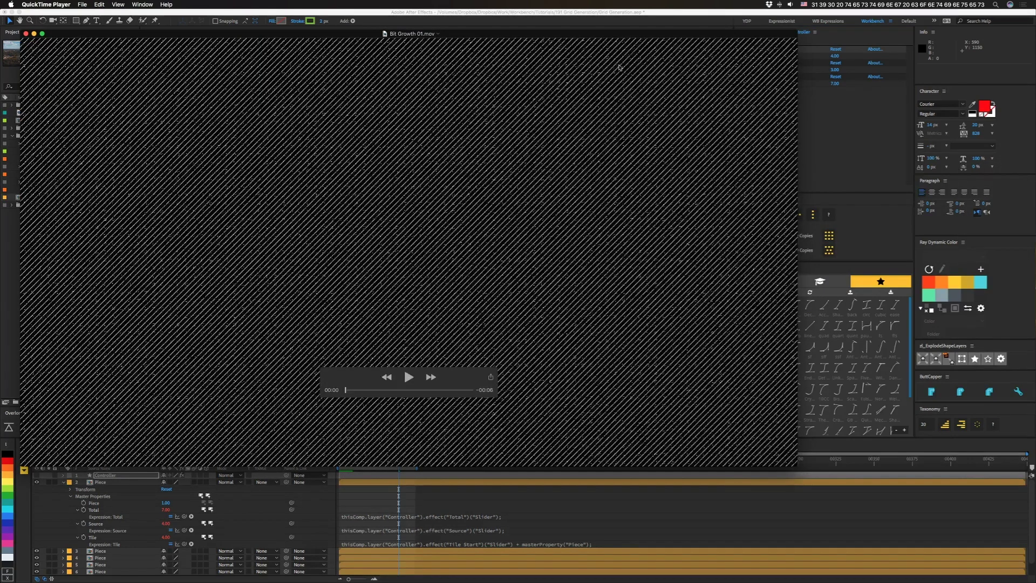
pyautogui.moveTo(598, 35); pyautogui.dragTo(640, 38)
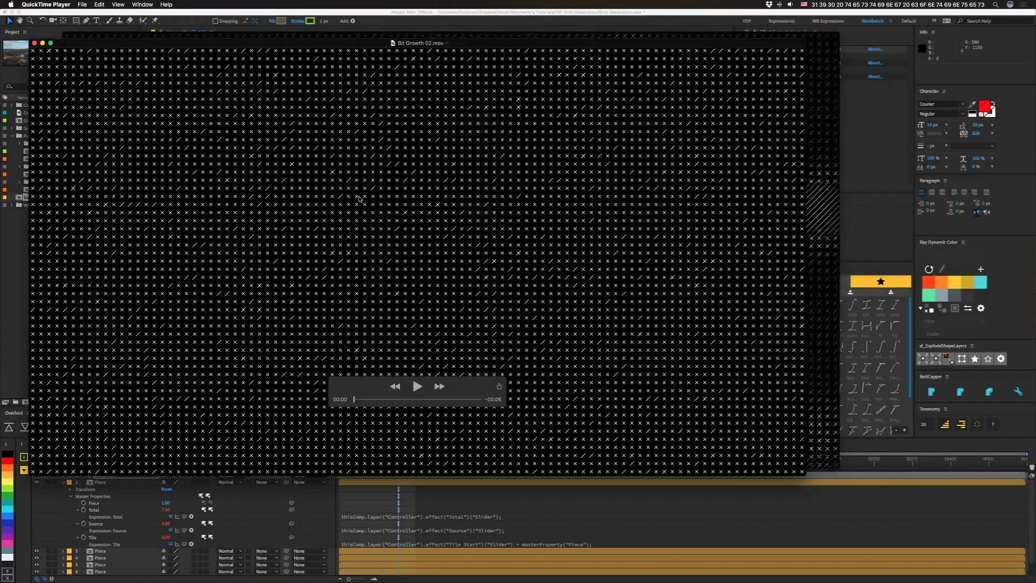
pyautogui.click(420, 388)
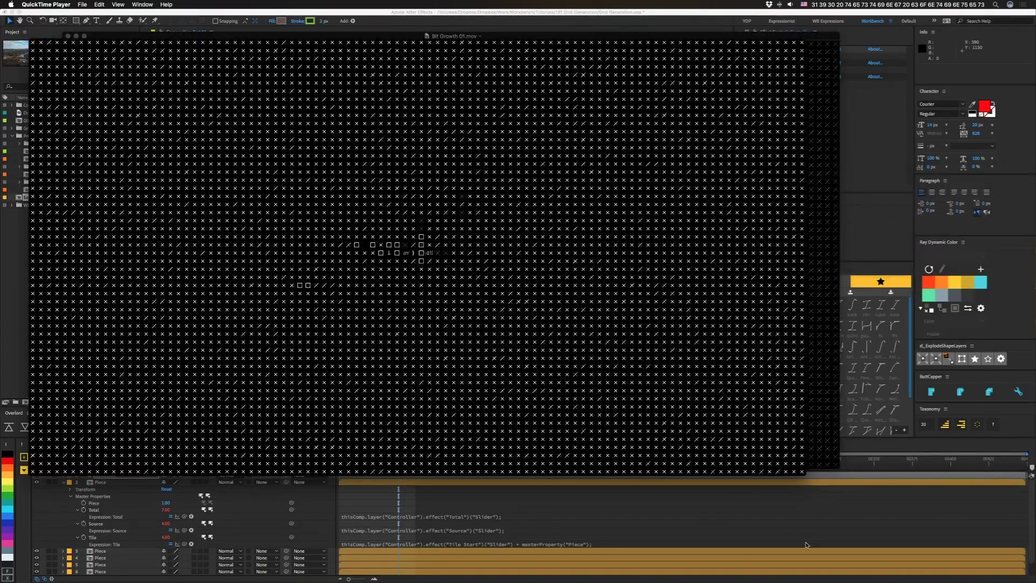